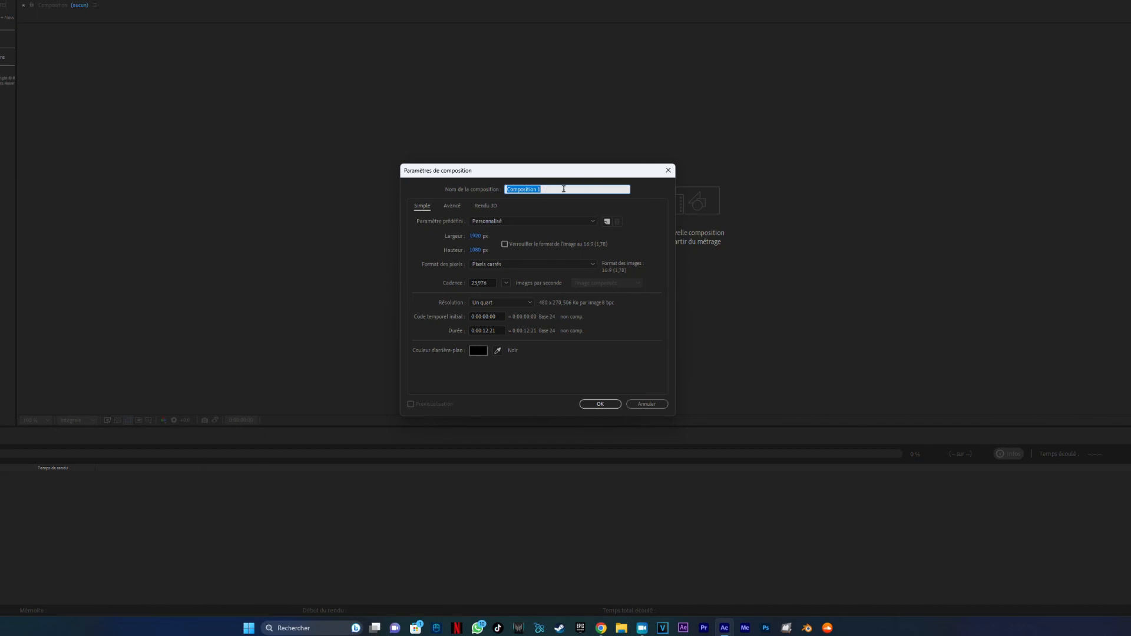
# - Name the composition "test animation 3d" and create it with the existing custom 1920 × 1080 settings at 23,976 frames per second
pyautogui.write('test animation 3d')
pyautogui.click(458, 238)
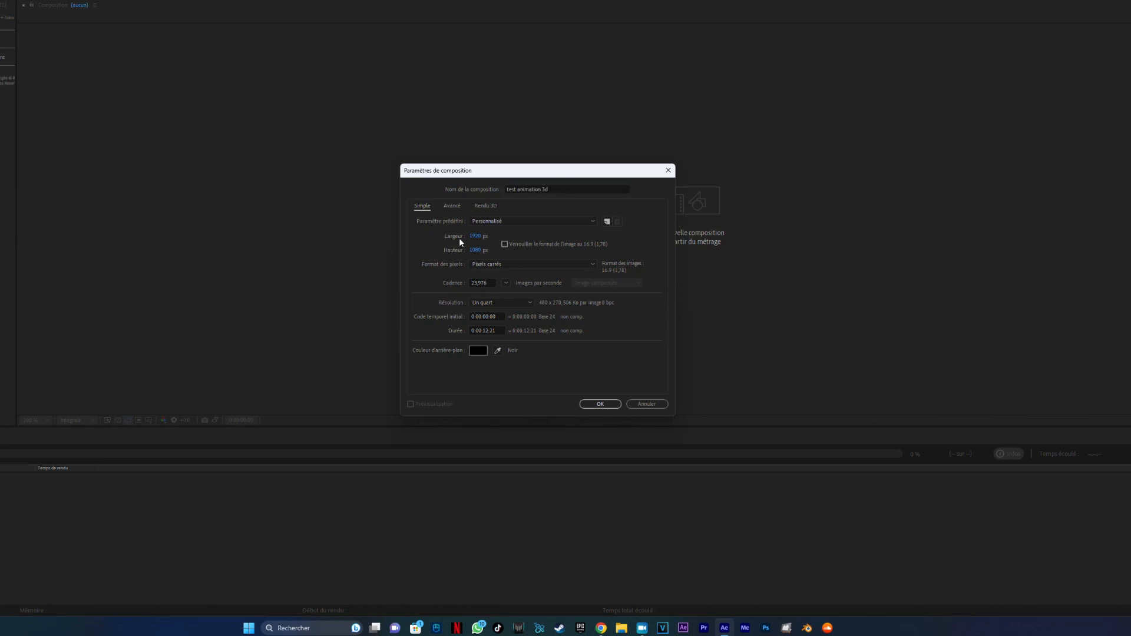
pyautogui.click(496, 222)
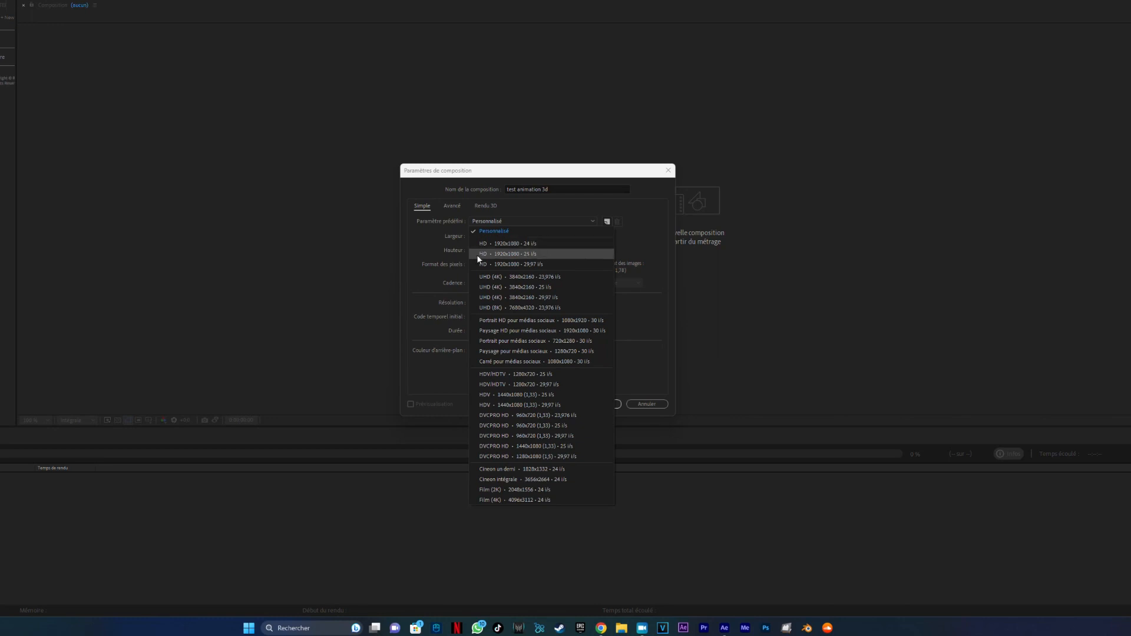
pyautogui.click(456, 249)
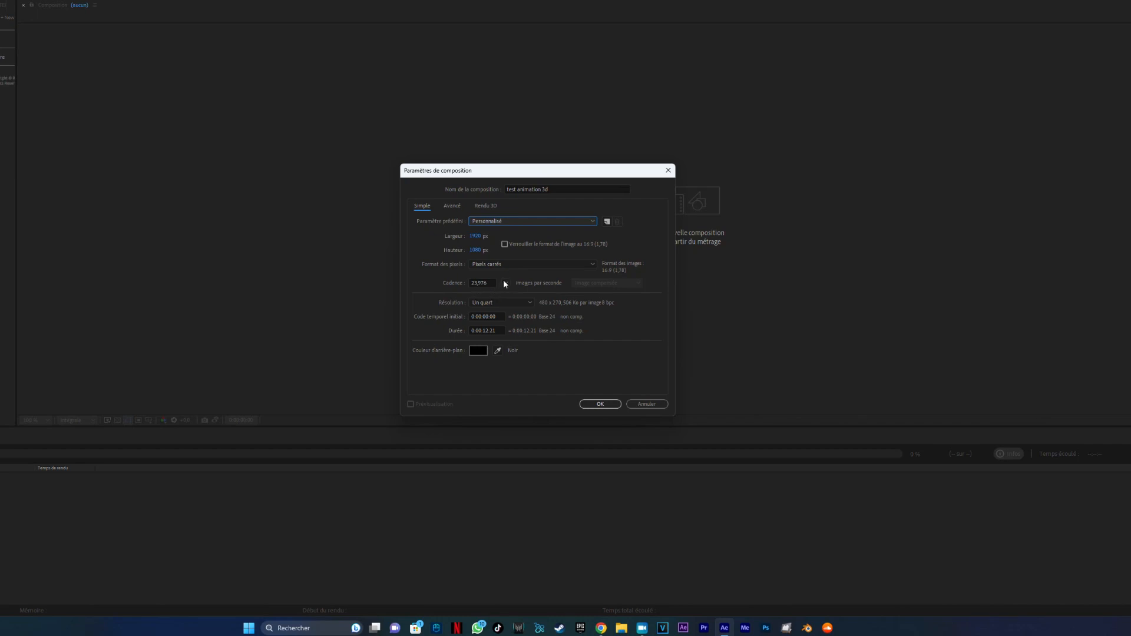
pyautogui.click(506, 283)
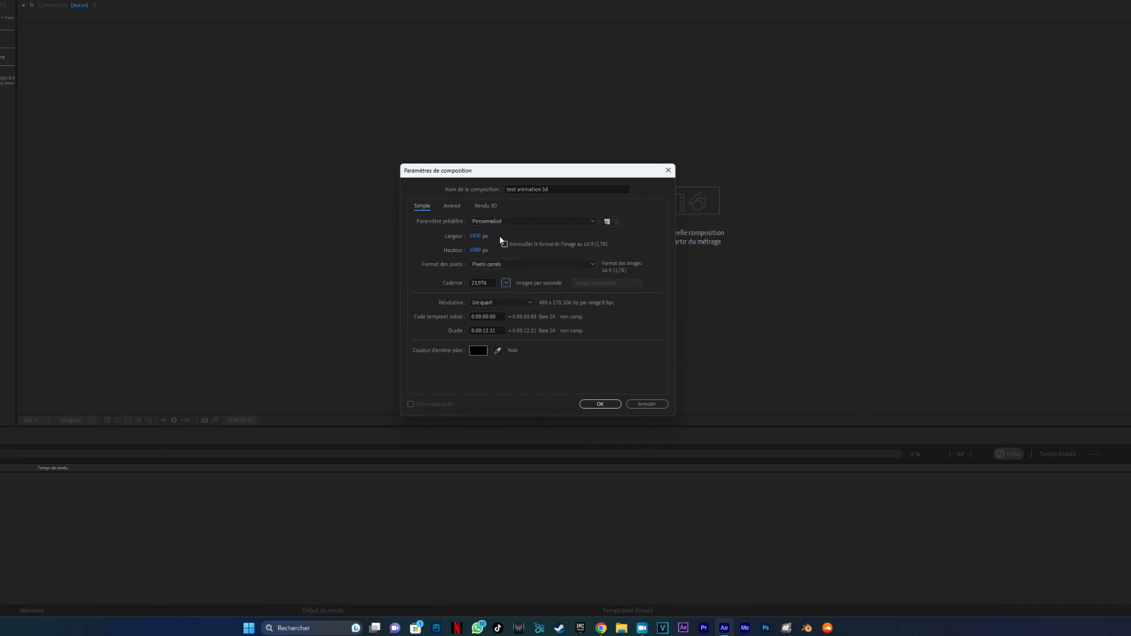
pyautogui.click(601, 405)
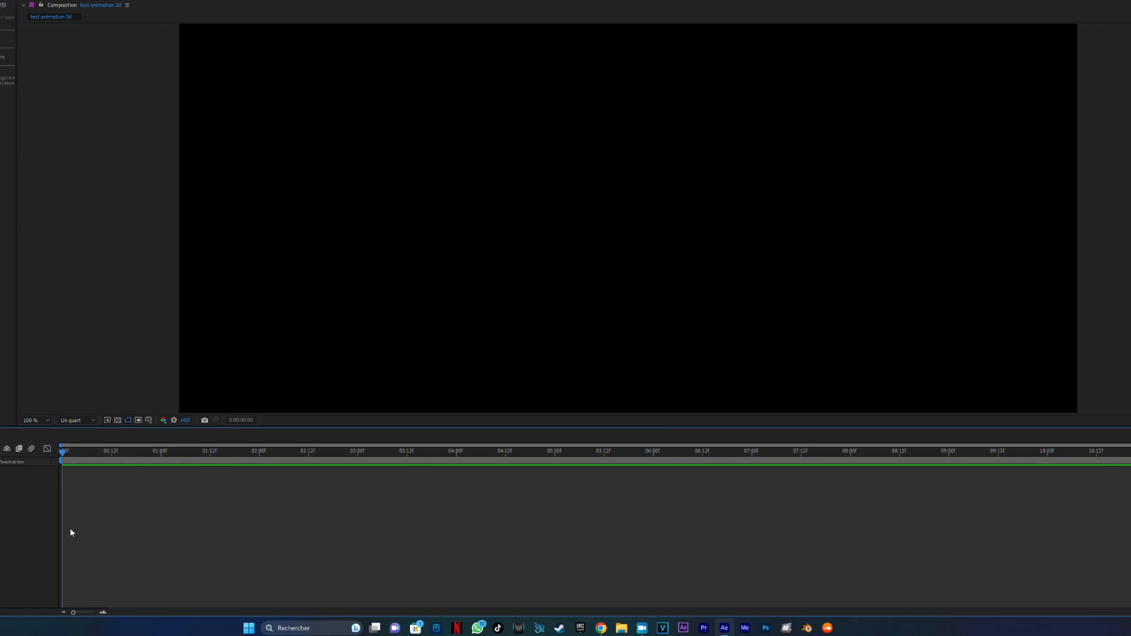
# - Set the composition preview resolution to Intégrale and return the playhead to the start of the timeline
pyautogui.click(133, 457)
pyautogui.moveTo(132, 456); pyautogui.dragTo(144, 457)
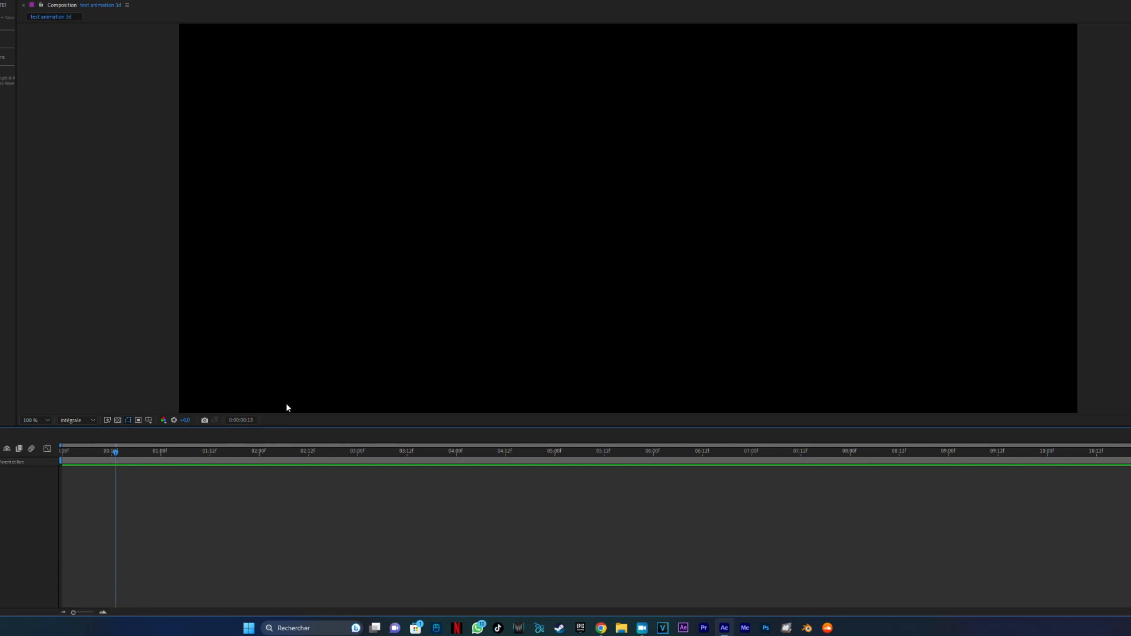
pyautogui.moveTo(119, 453); pyautogui.dragTo(53, 461)
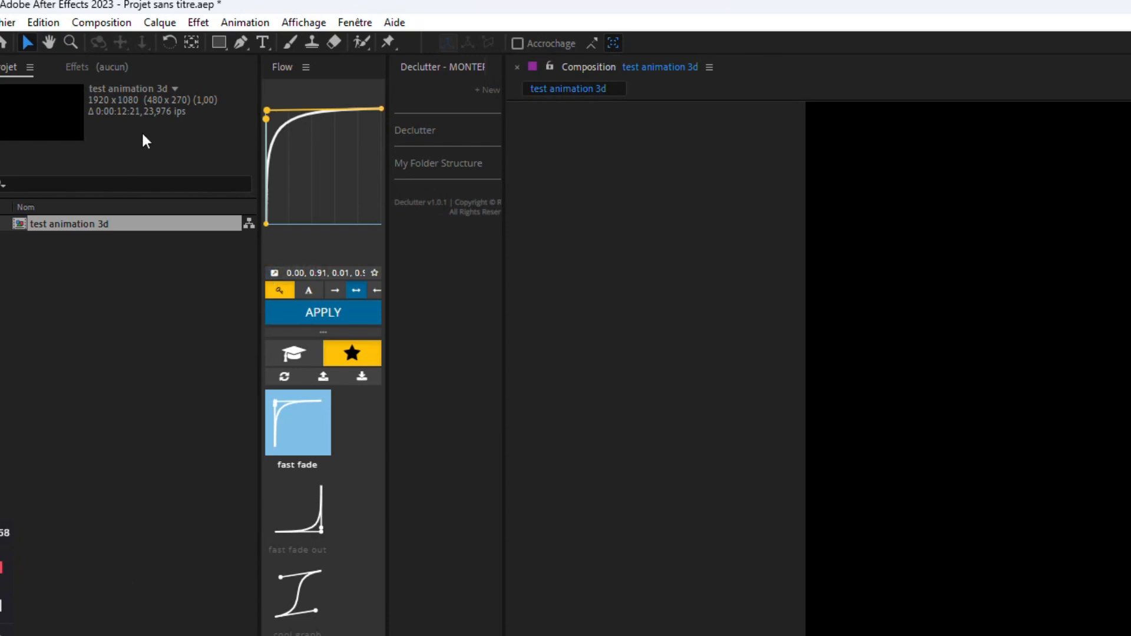
# - Add a horizontal text layer reading "AFRODYNAMIC" to the composition
pyautogui.click(263, 43)
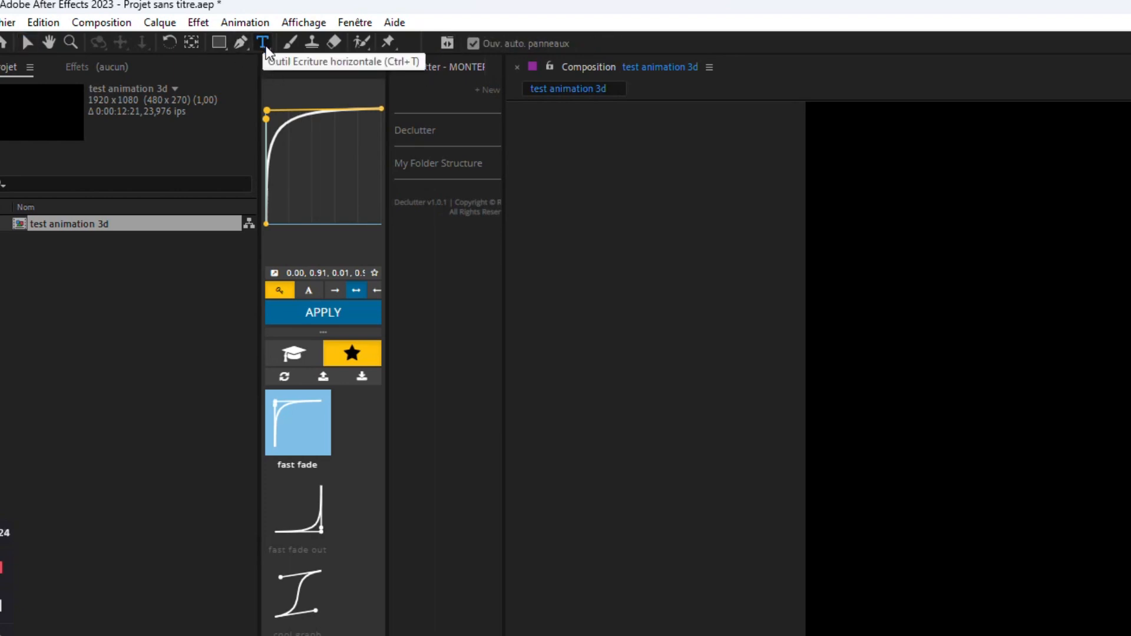
pyautogui.press('v')
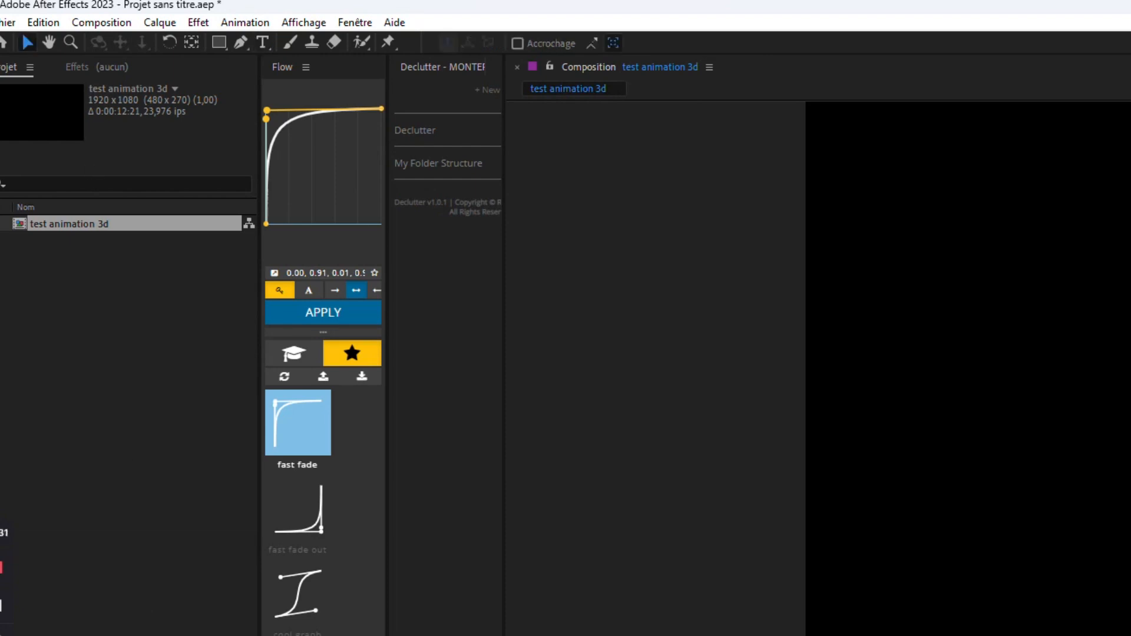
pyautogui.hotkey('ctrl', 't')
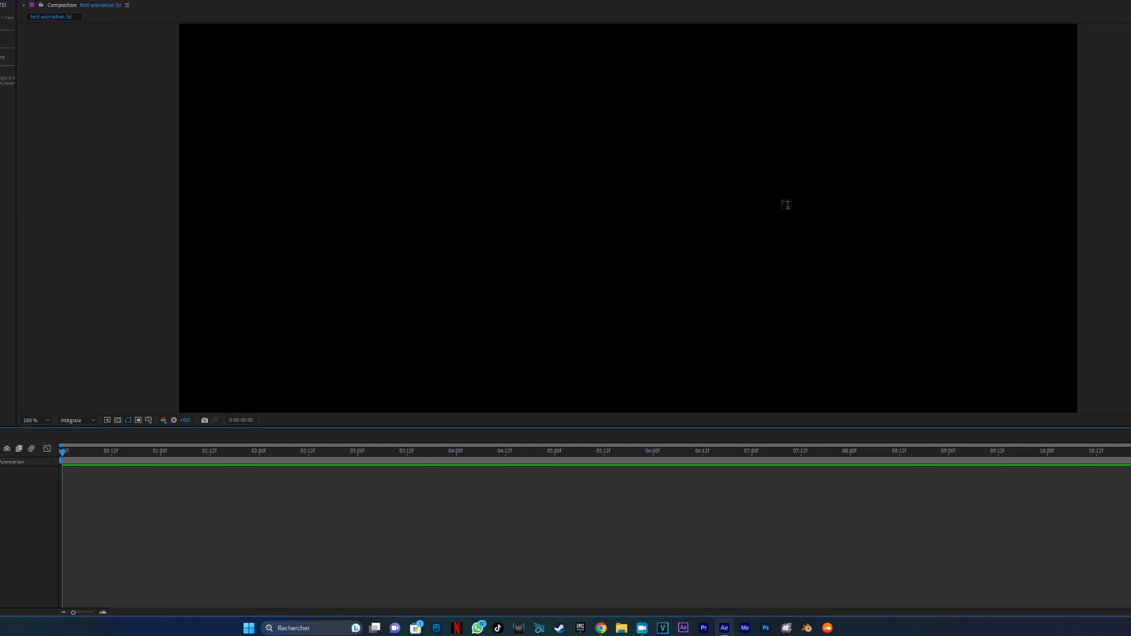
pyautogui.click(511, 219)
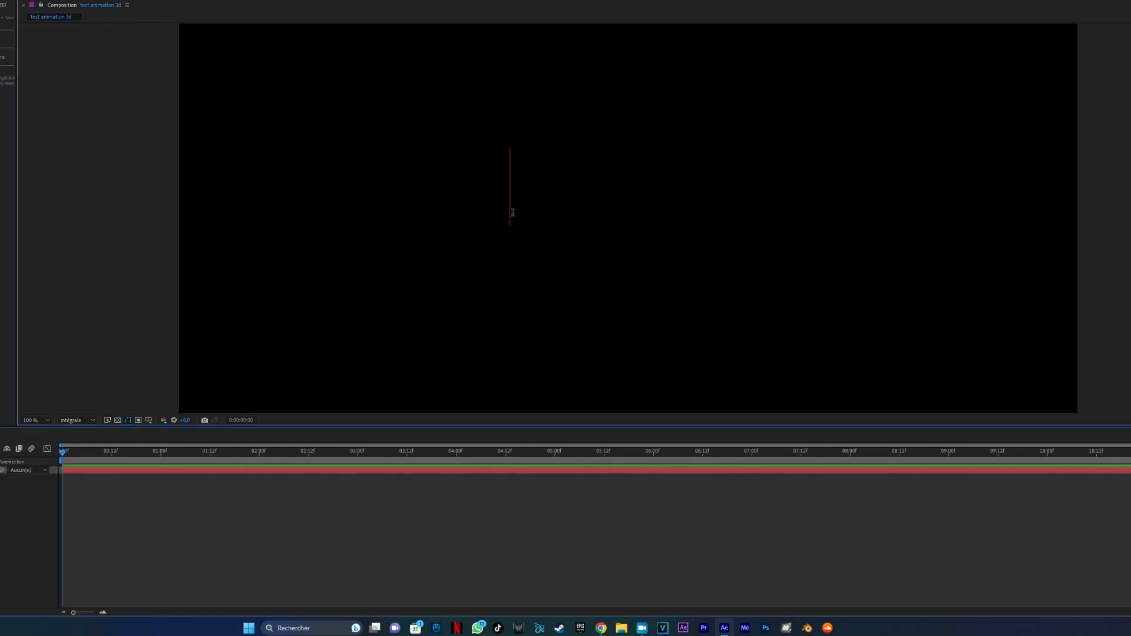
pyautogui.write('AFRODYNAMIC')
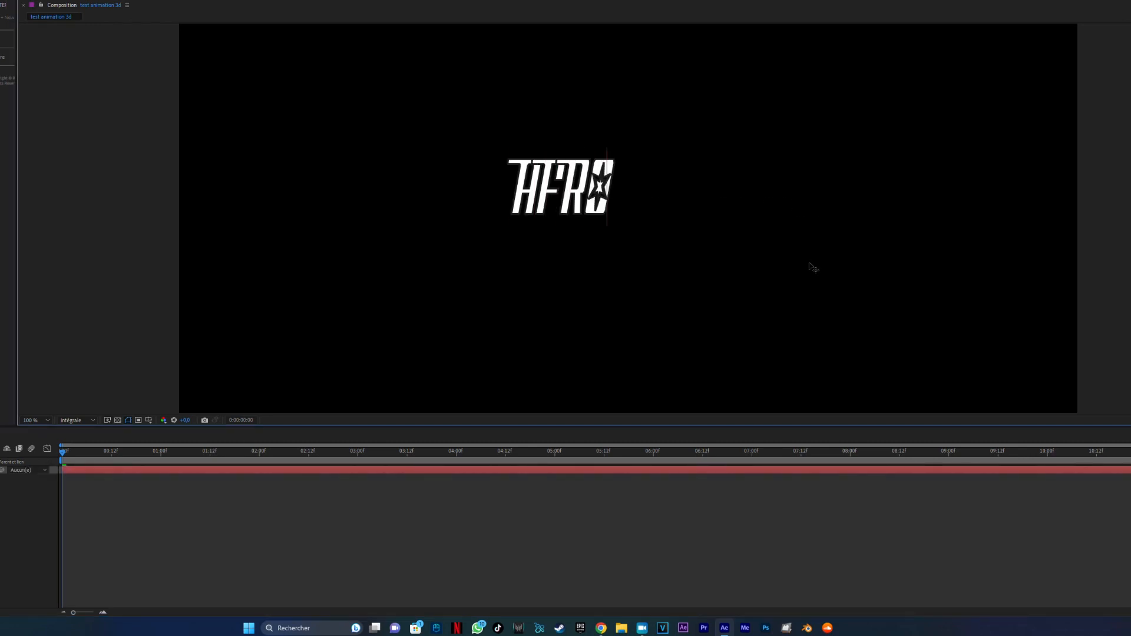
pyautogui.press('KP_Enter')
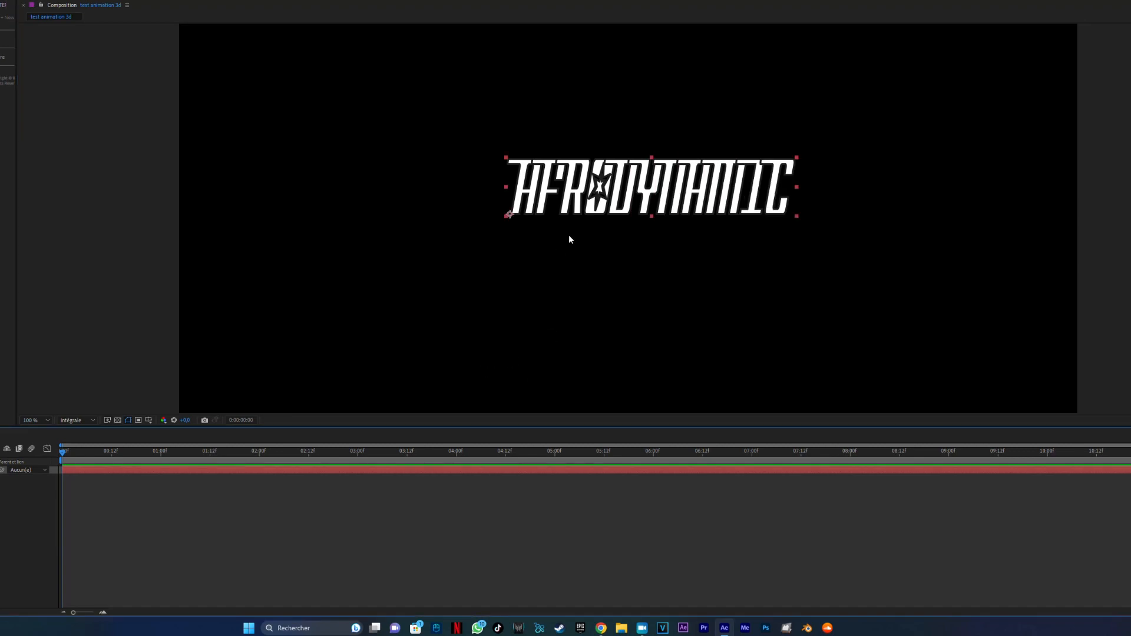
# - Enlarge the AFRODYNAMIC text and centre it in the composition frame
pyautogui.moveTo(627, 195); pyautogui.dragTo(616, 226)
pyautogui.scroll(-1, 602, 362)
pyautogui.scroll(1, 661, 289)
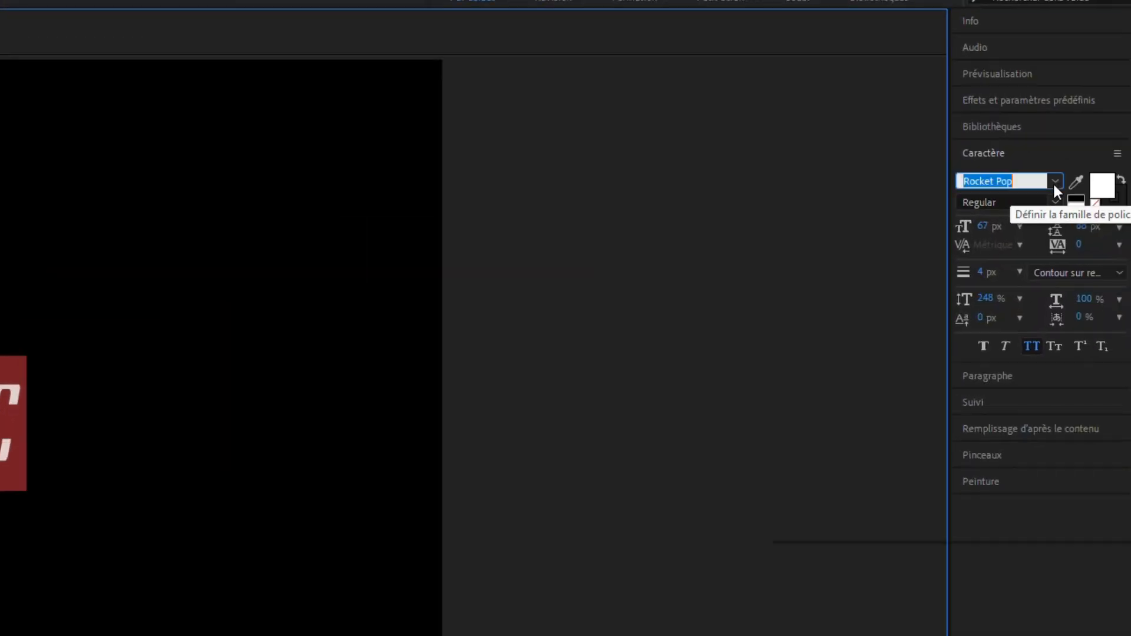
# - Browse the font families available for the AFRODYNAMIC text
pyautogui.click(1054, 181)
pyautogui.scroll(-2, 1025, 248)
pyautogui.scroll(-1, 999, 283)
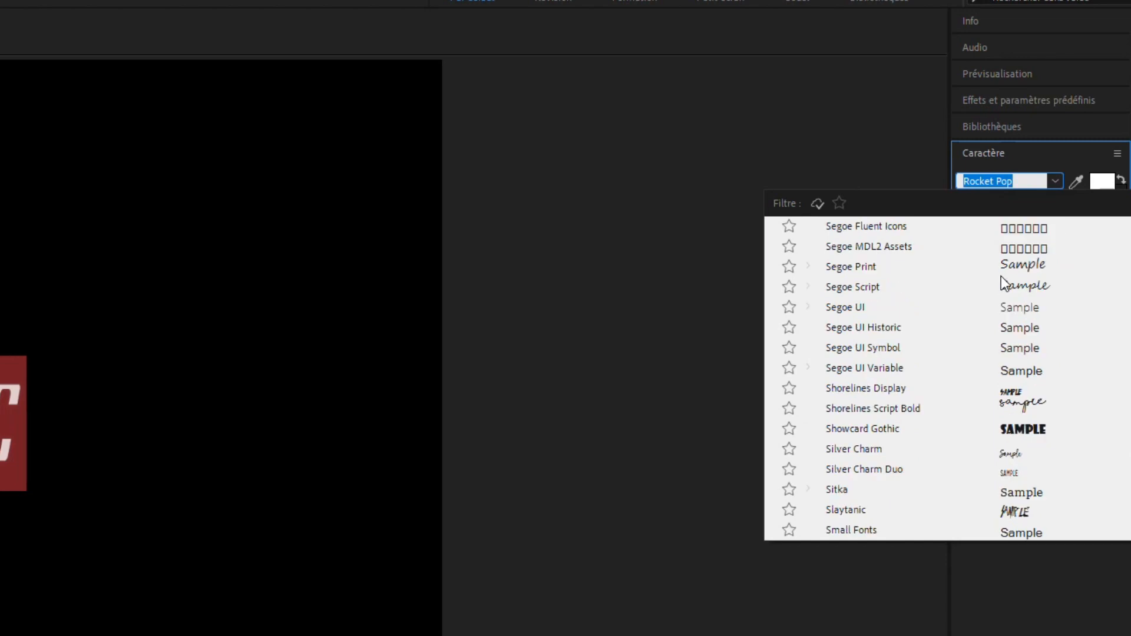
pyautogui.scroll(-10, 1001, 285)
pyautogui.scroll(-6, 1004, 289)
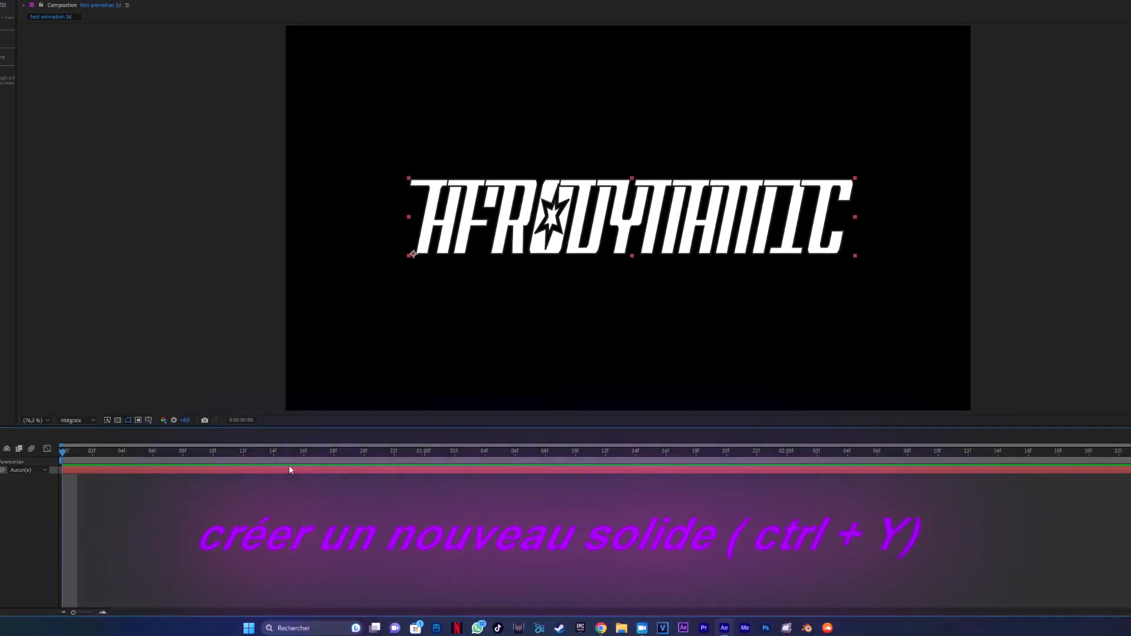
# - Create a white solid layer of 1920 × 1080 px, keeping its default name and colour
pyautogui.hotkey('ctrl', 'y')
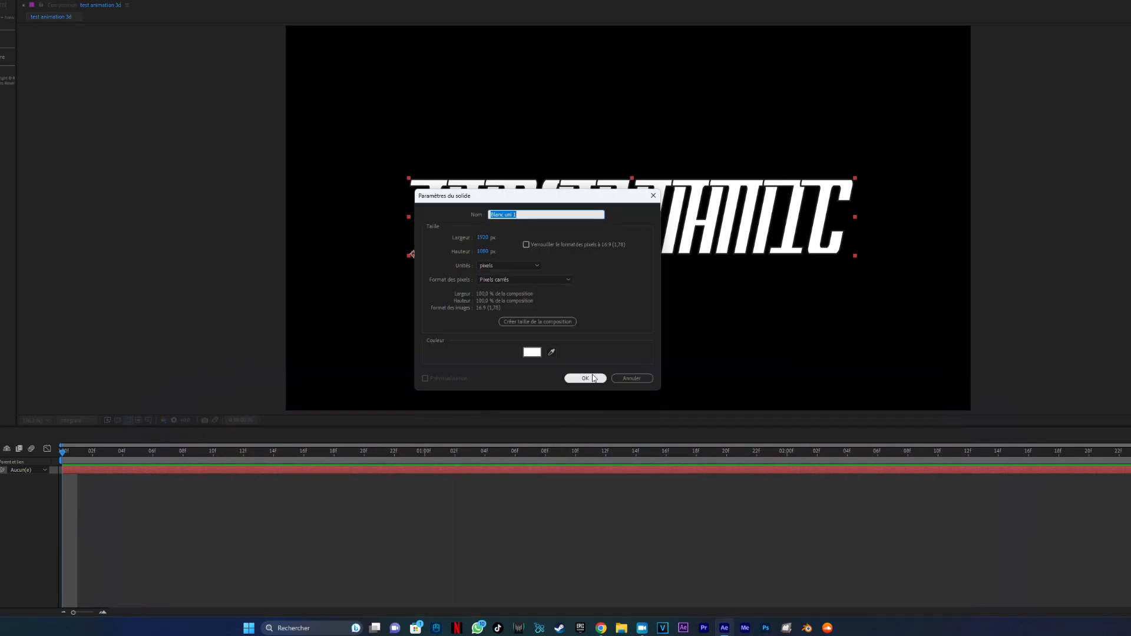
pyautogui.click(532, 352)
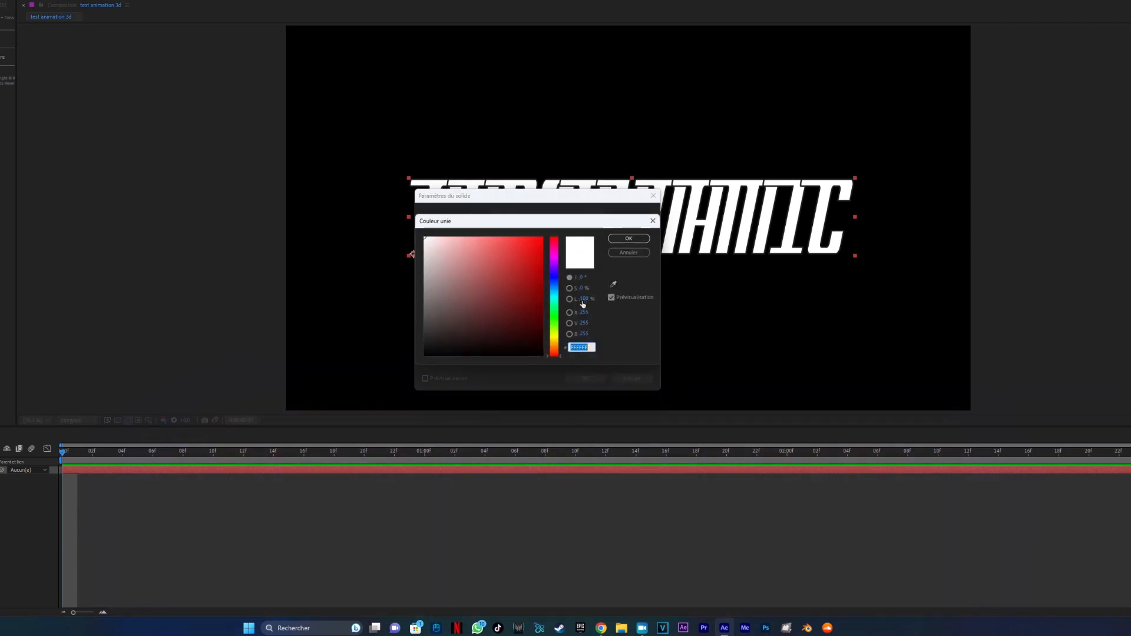
pyautogui.click(628, 257)
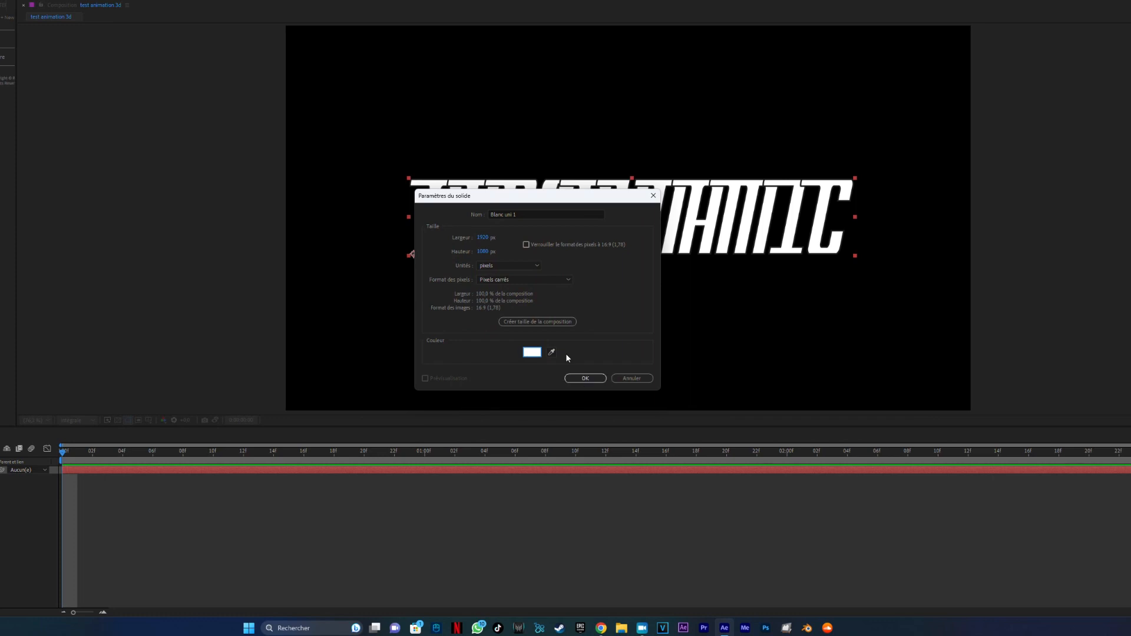
pyautogui.click(585, 378)
pyautogui.click(594, 378)
# - Search the effects for "elem" and apply Video Copilot's Element effect to the white solid
pyautogui.moveTo(318, 454); pyautogui.dragTo(313, 495)
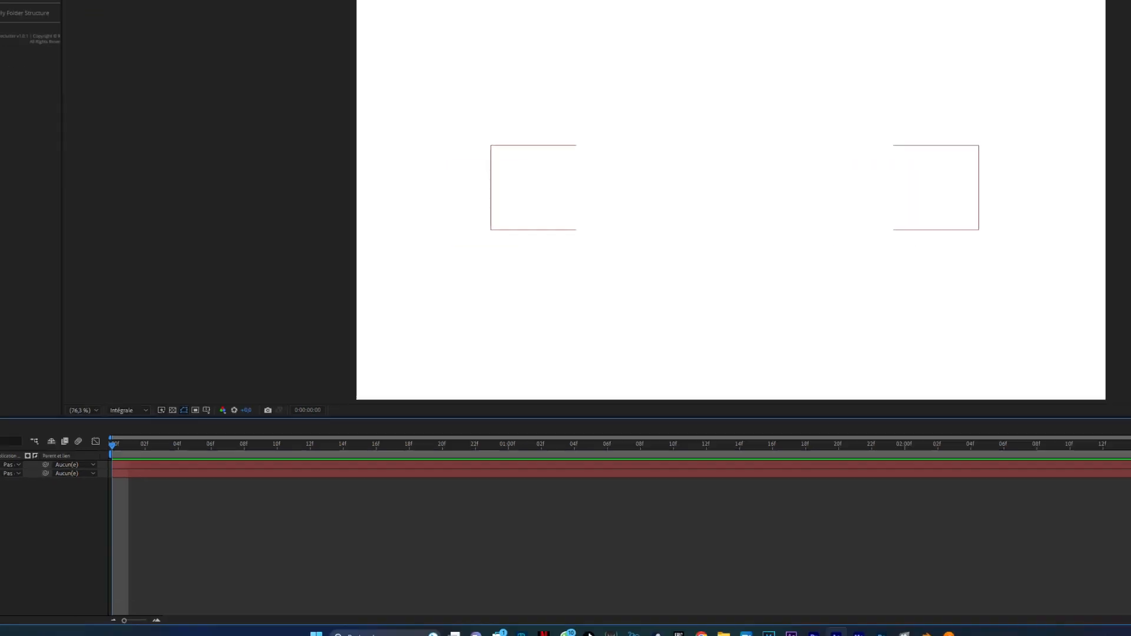
pyautogui.click(182, 415)
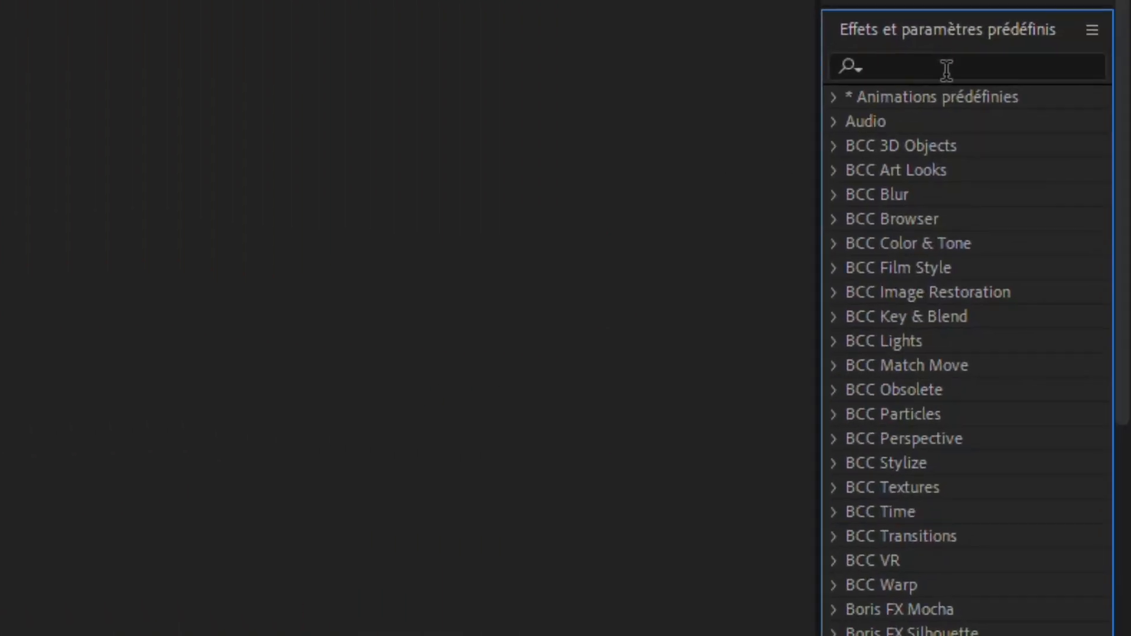
pyautogui.click(943, 64)
pyautogui.write('elem')
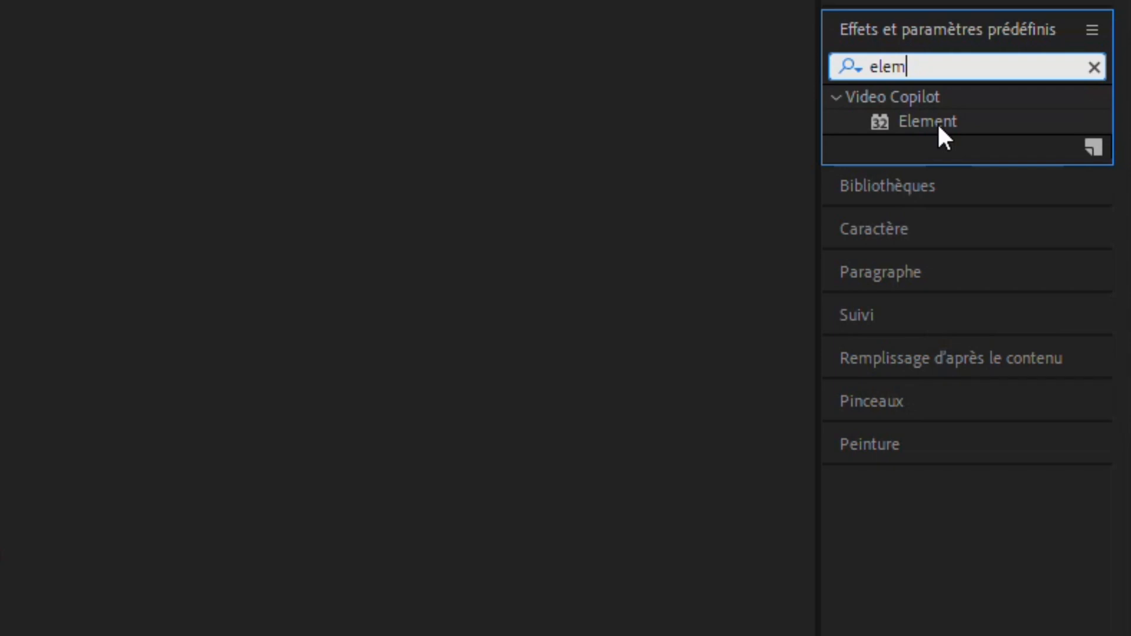
pyautogui.moveTo(931, 123); pyautogui.dragTo(919, 144)
pyautogui.moveTo(1122, 110); pyautogui.dragTo(749, 471)
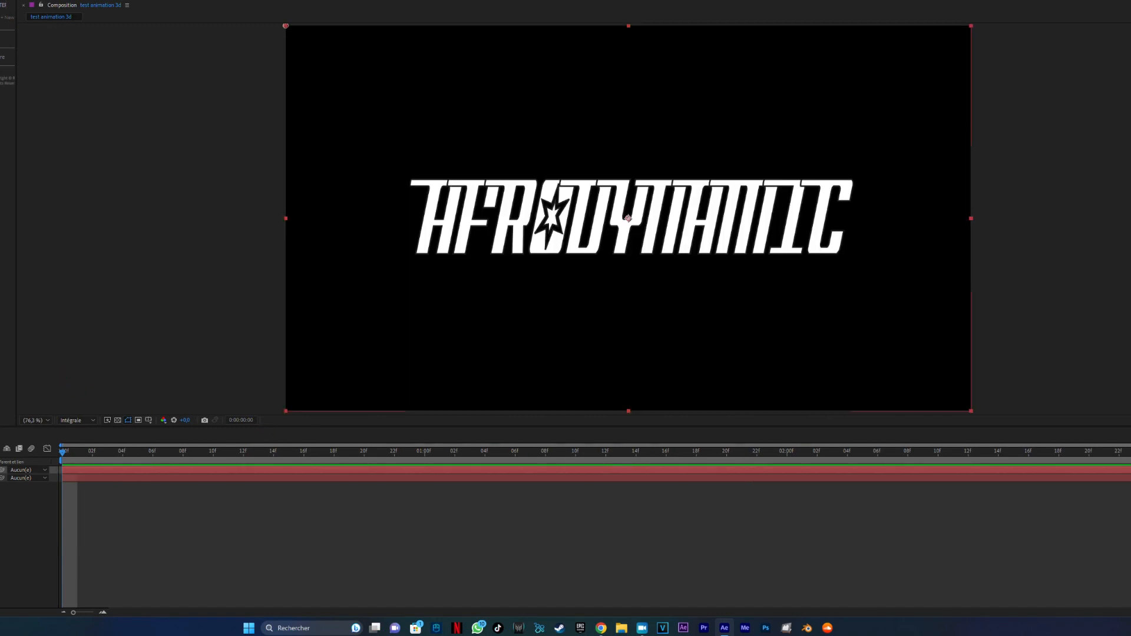
# - Hide the original AFRODYNAMIC text layer and place the playhead at frame 5
pyautogui.click(173, 454)
pyautogui.press('space')
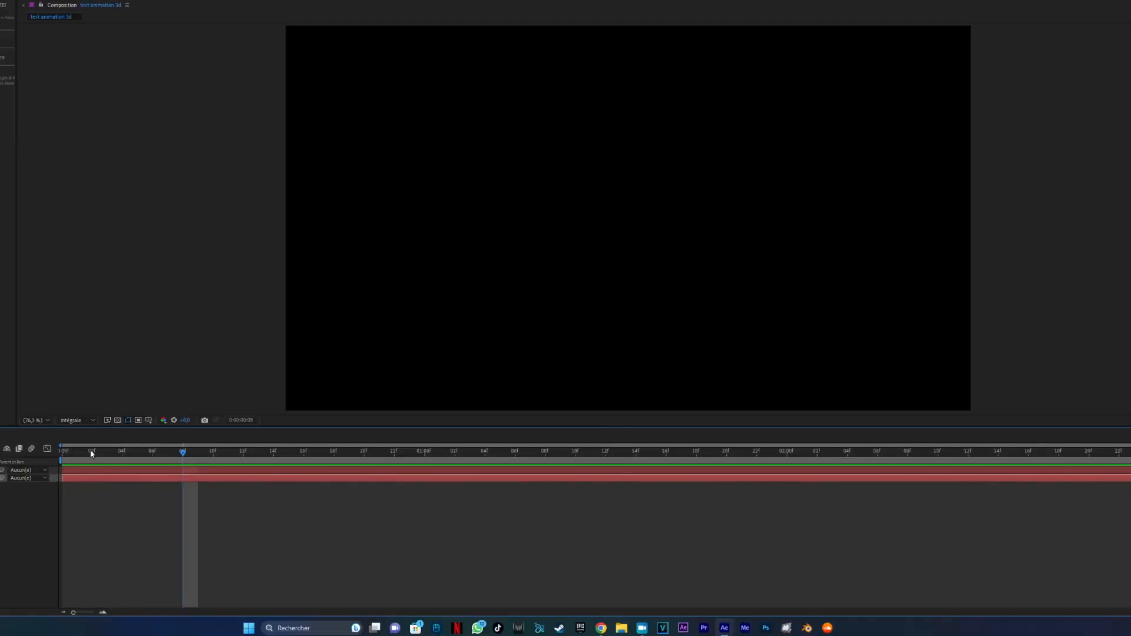
pyautogui.moveTo(182, 452); pyautogui.dragTo(138, 455)
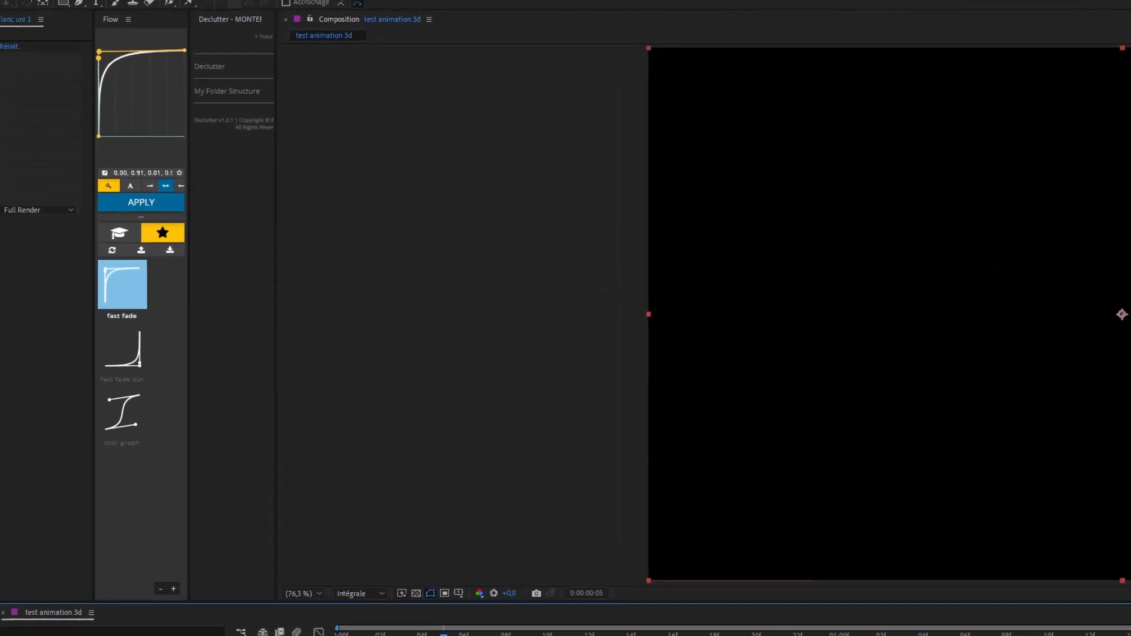
# - Set Path Layer 1 in Element's custom text and masks to the afrodynamic text layer
pyautogui.click(4, 202)
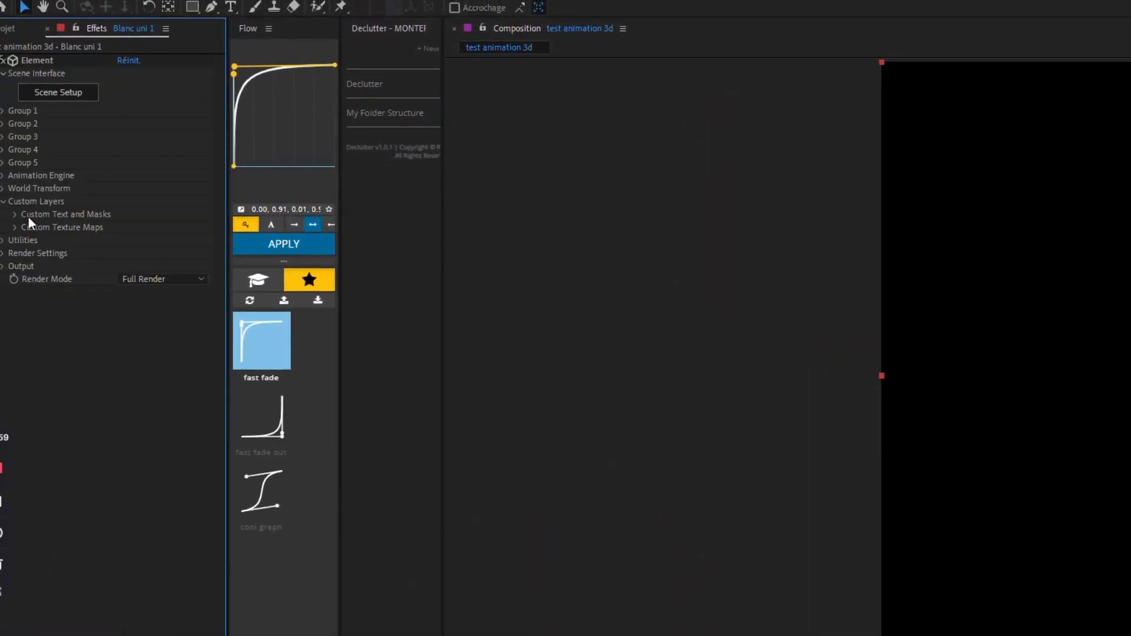
pyautogui.click(76, 215)
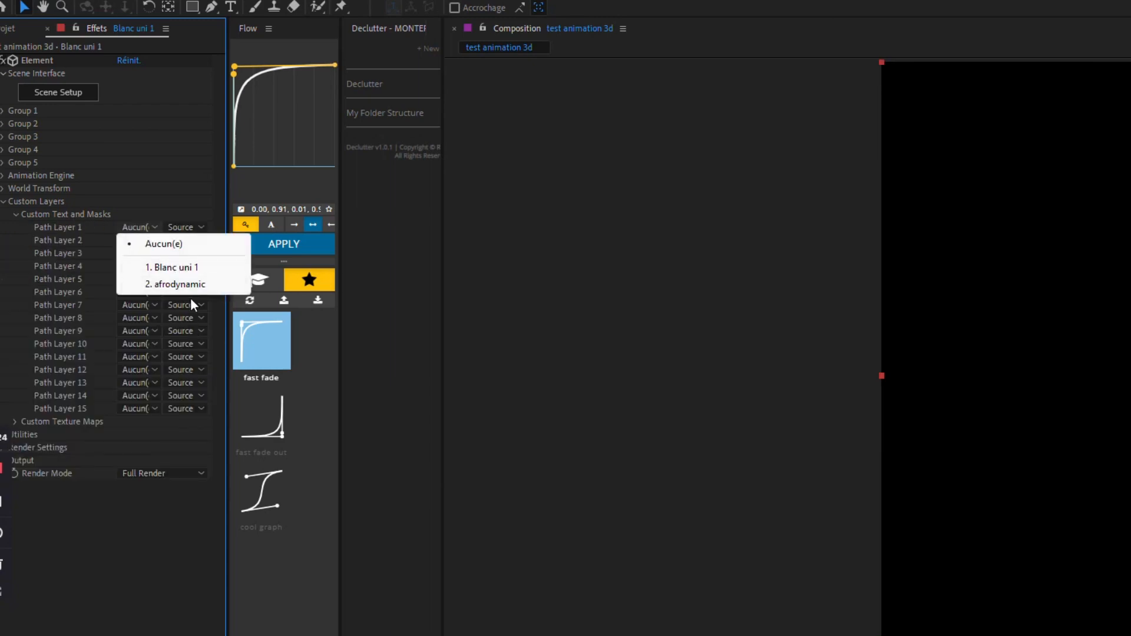
pyautogui.click(179, 285)
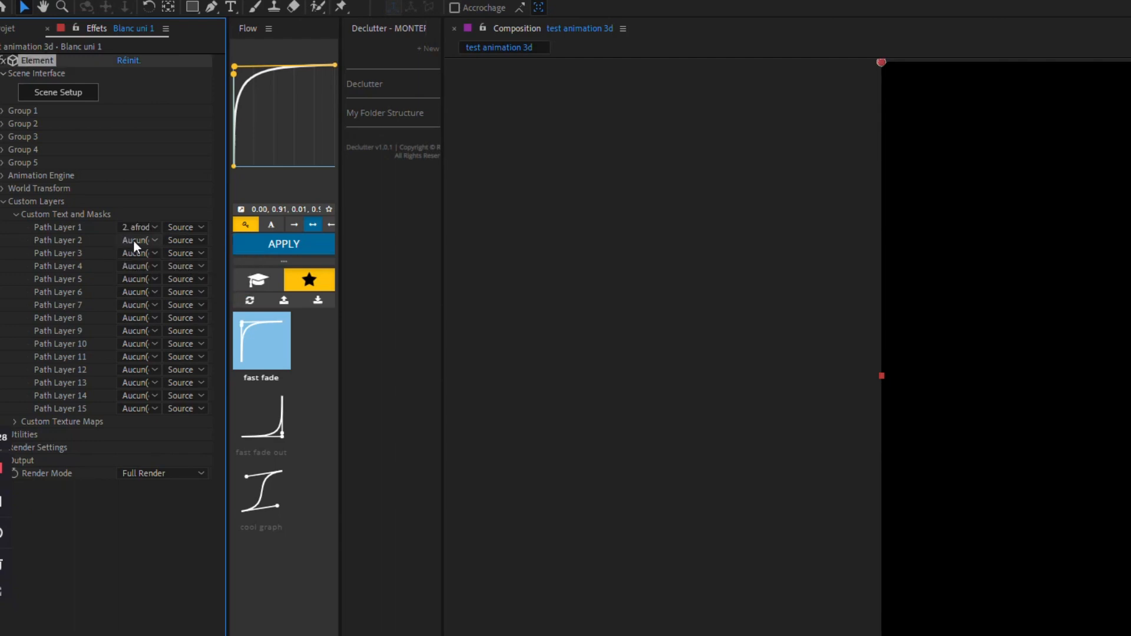
pyautogui.click(15, 215)
pyautogui.click(3, 201)
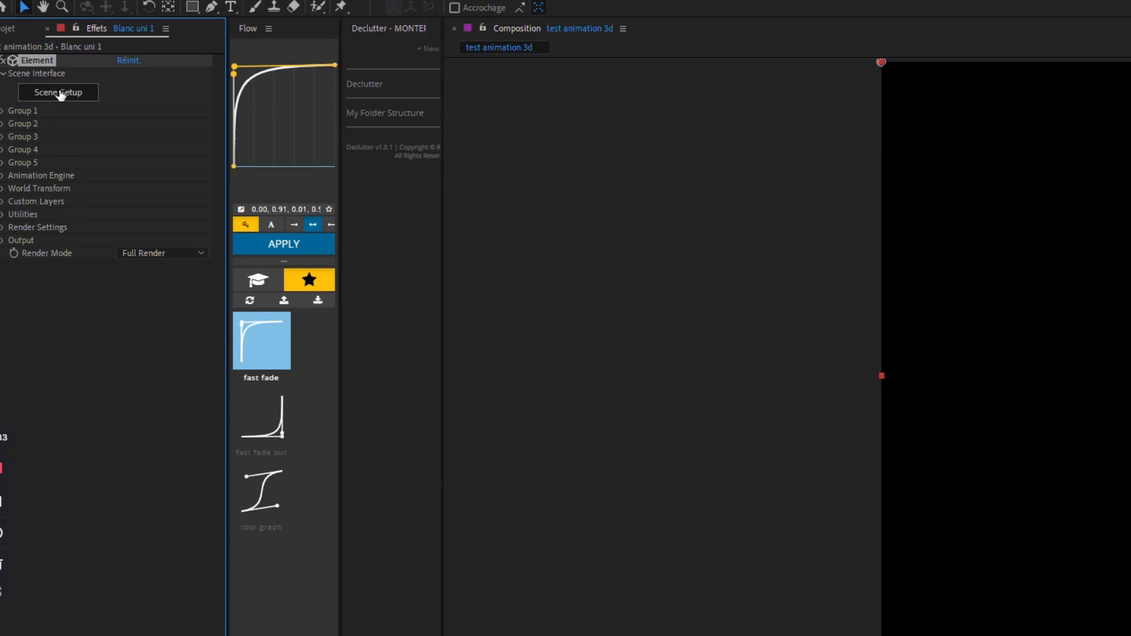
# - Extrude the text path into a 3D model in Element's Scene Setup and increase its Bevel Scale
pyautogui.click(59, 93)
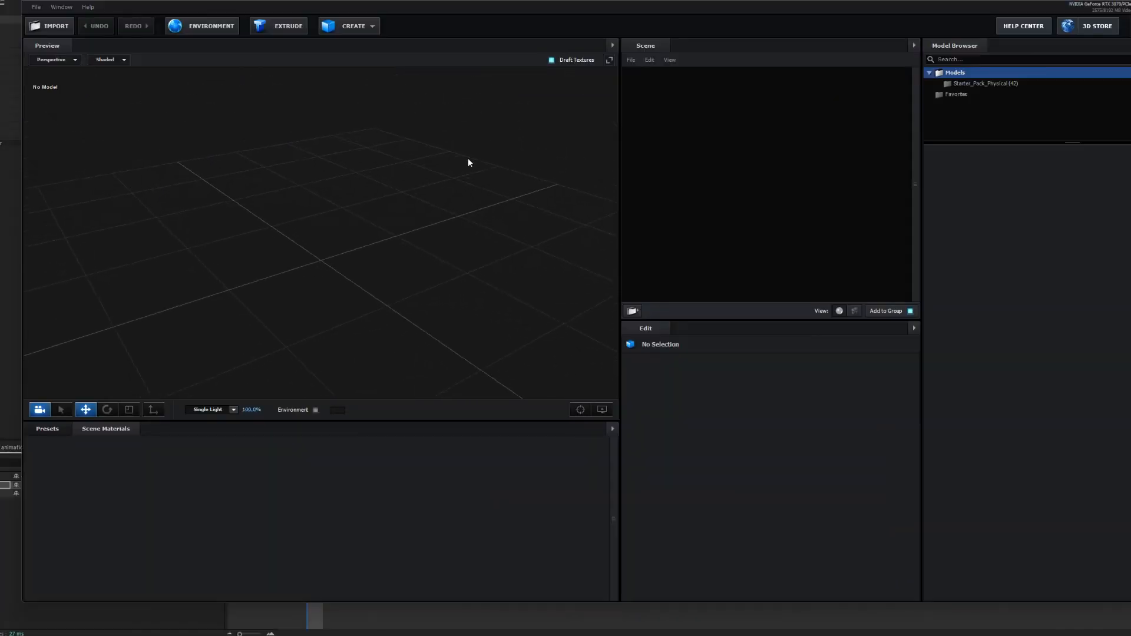
pyautogui.moveTo(469, 162); pyautogui.dragTo(367, 223)
pyautogui.click(288, 34)
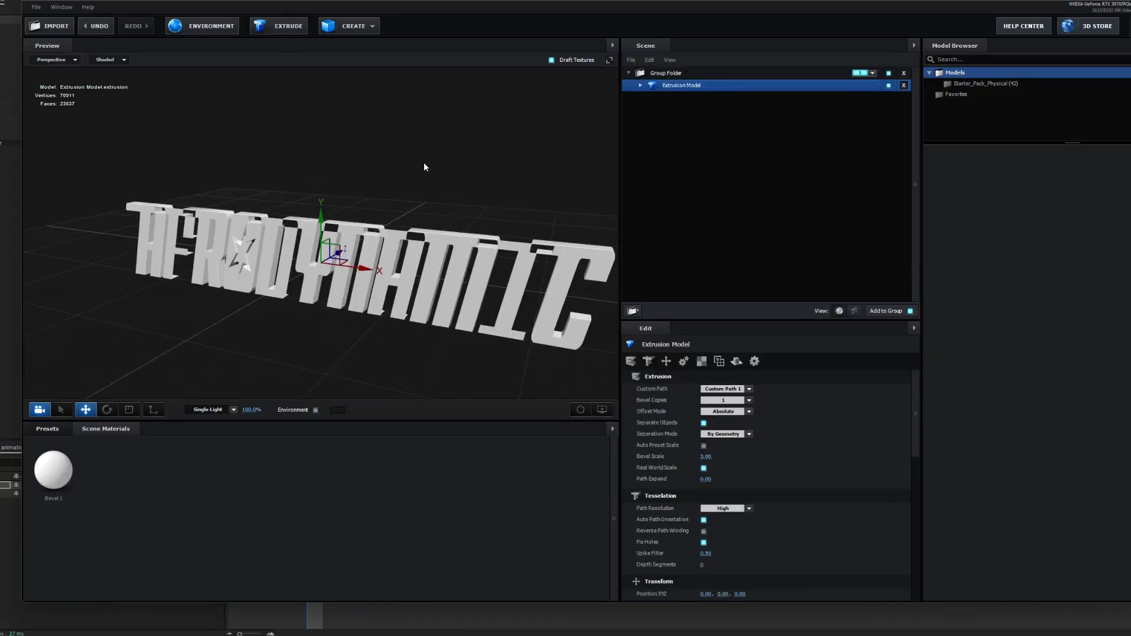
pyautogui.moveTo(439, 175); pyautogui.dragTo(403, 173)
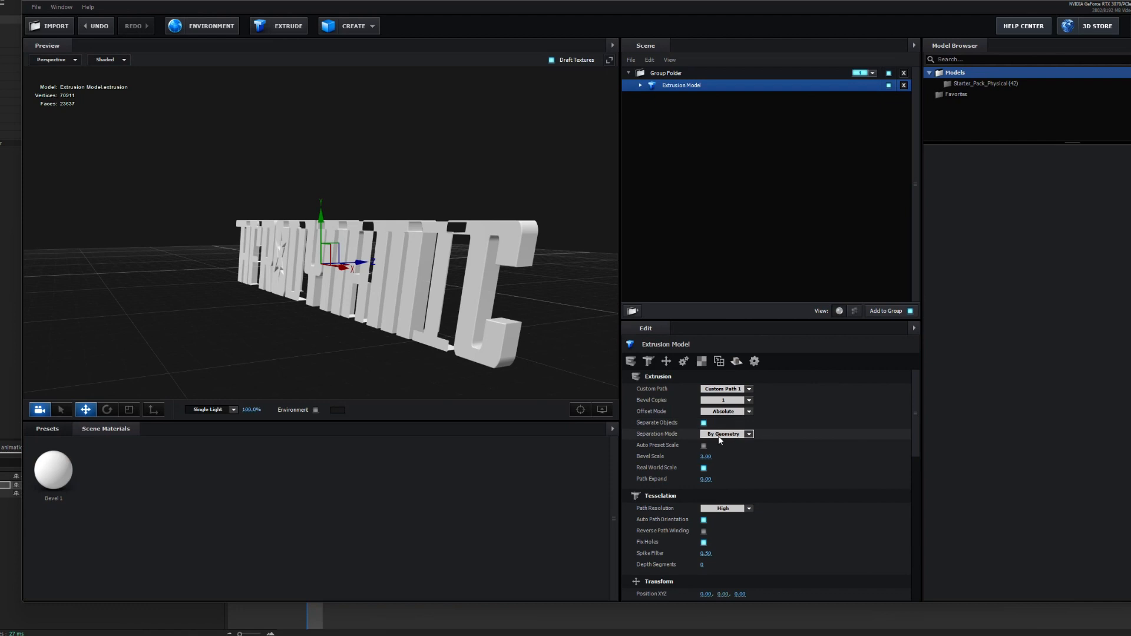
pyautogui.moveTo(705, 456); pyautogui.dragTo(772, 454)
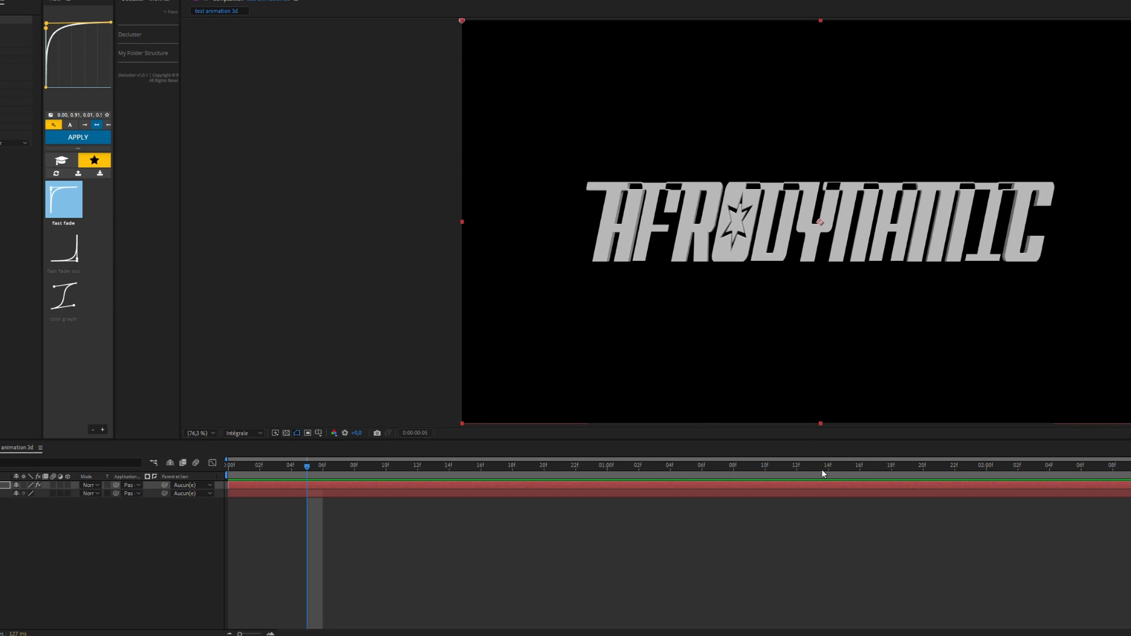
# - Return to the first frame, set Group 1's Particle Size to 7,00 and start keyframing it
pyautogui.moveTo(306, 466); pyautogui.dragTo(237, 486)
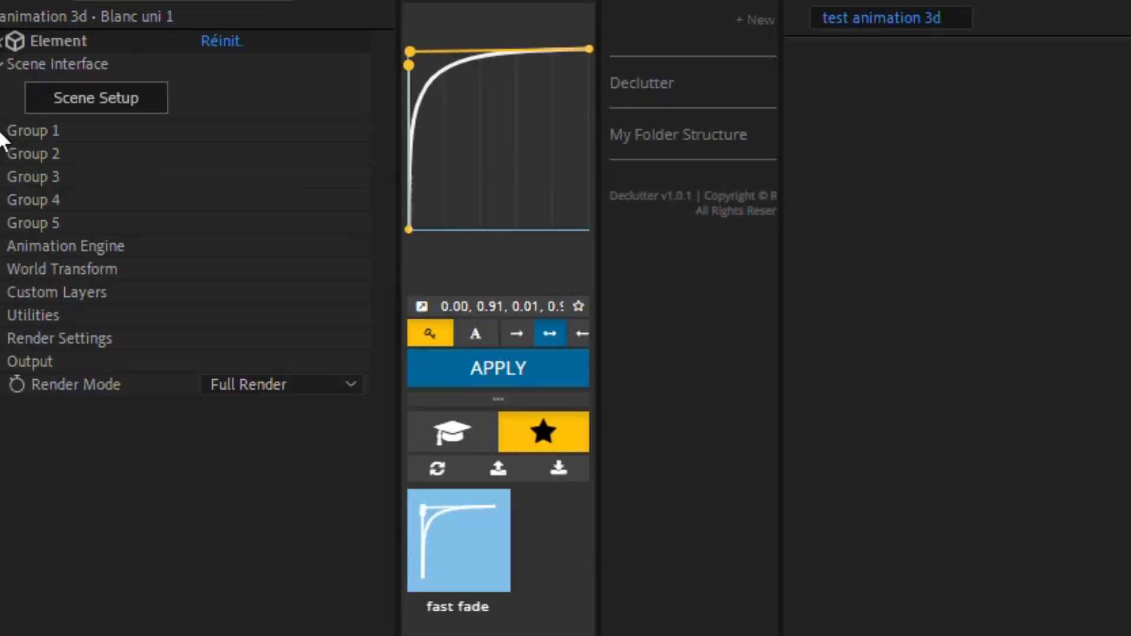
pyautogui.click(2, 132)
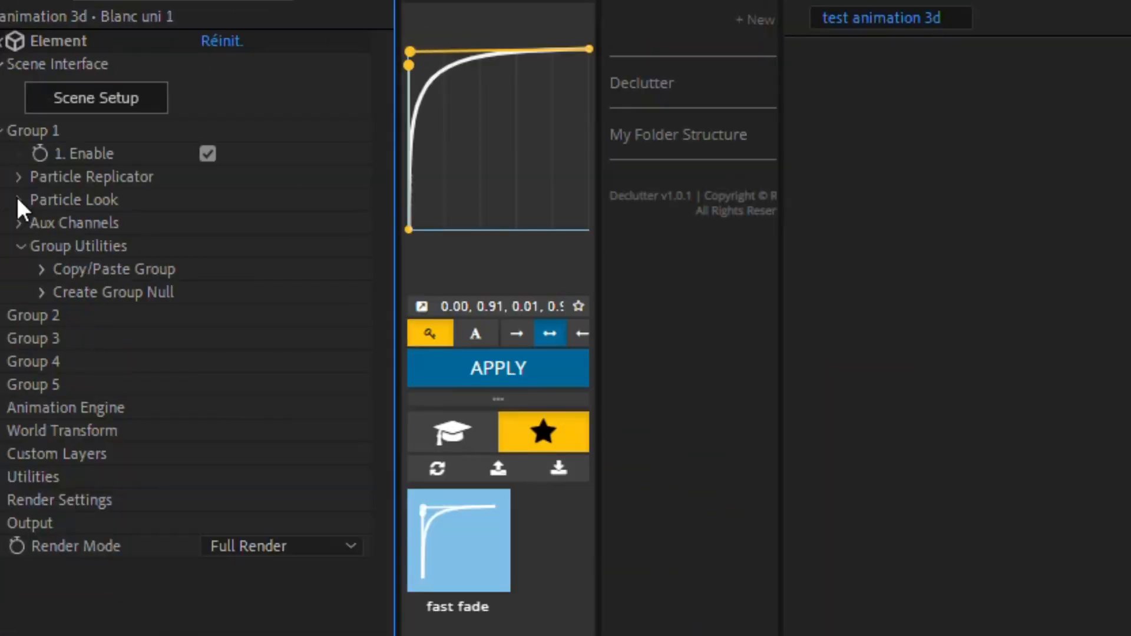
pyautogui.click(18, 199)
pyautogui.moveTo(219, 222); pyautogui.dragTo(242, 279)
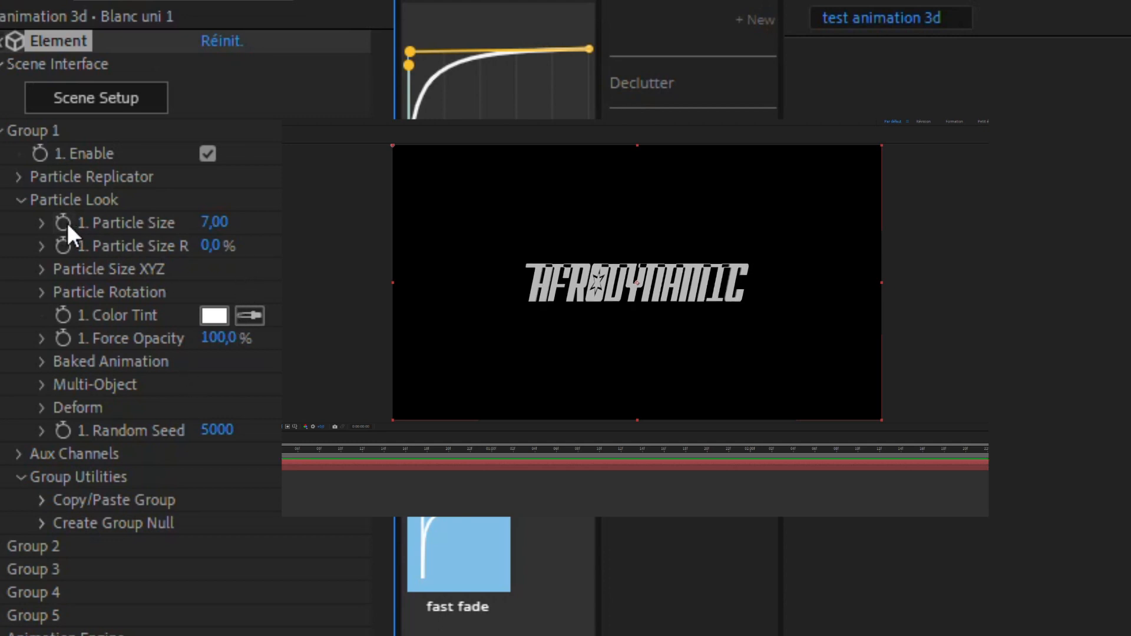
# - Enable Multi-Object for Group 1 and start keyframes on its overall rotation and Displace at the first frame
pyautogui.click(41, 385)
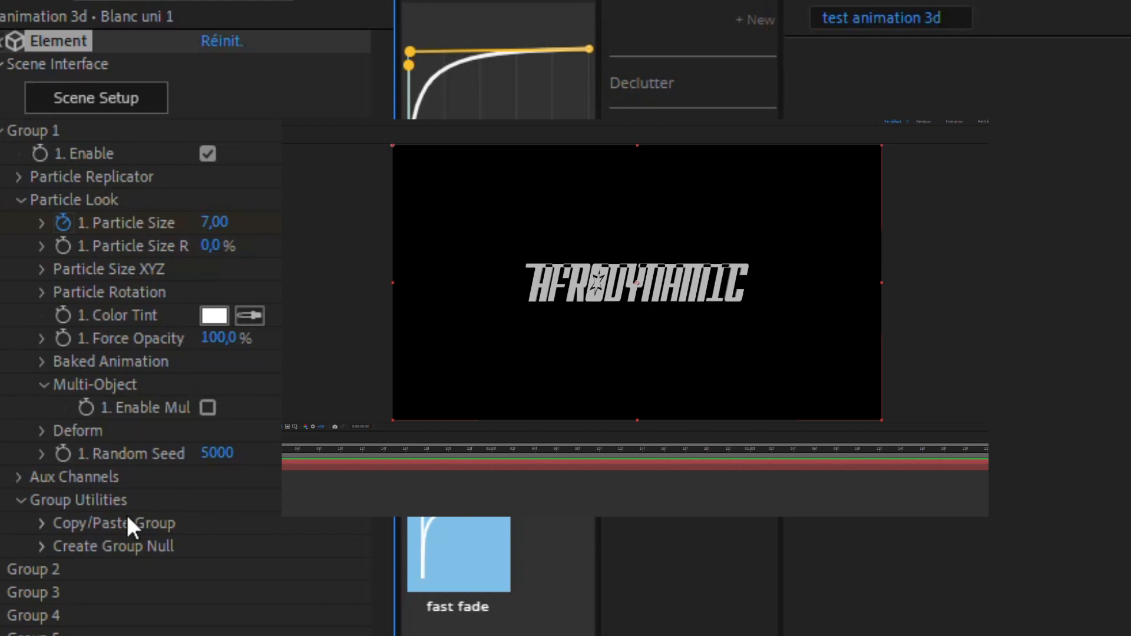
pyautogui.click(216, 406)
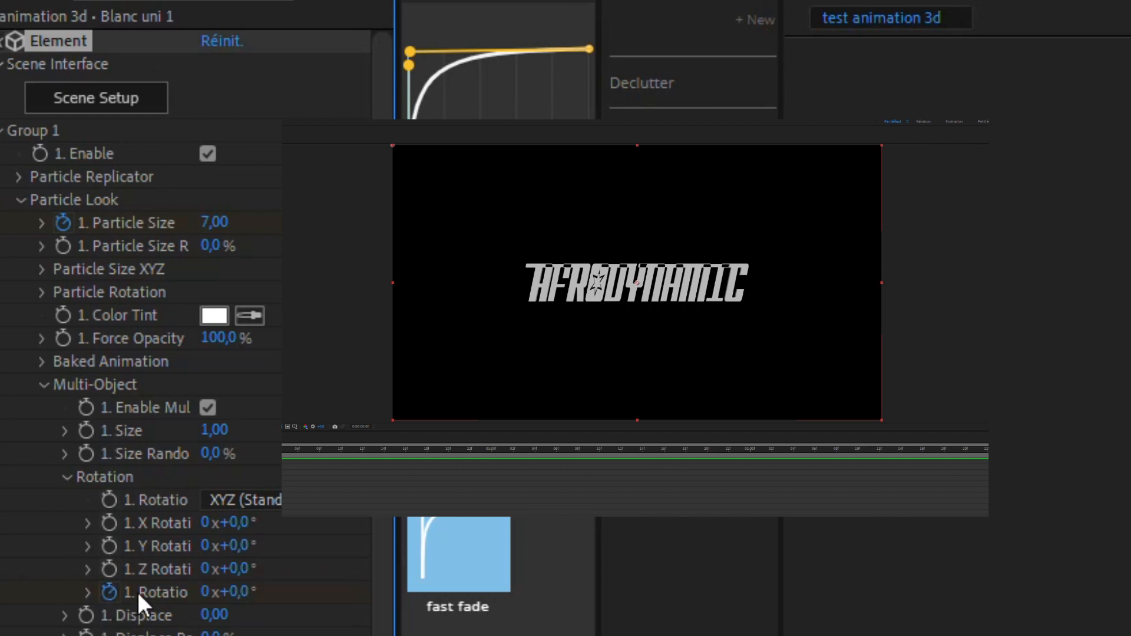
pyautogui.click(87, 615)
pyautogui.moveTo(247, 591); pyautogui.dragTo(306, 635)
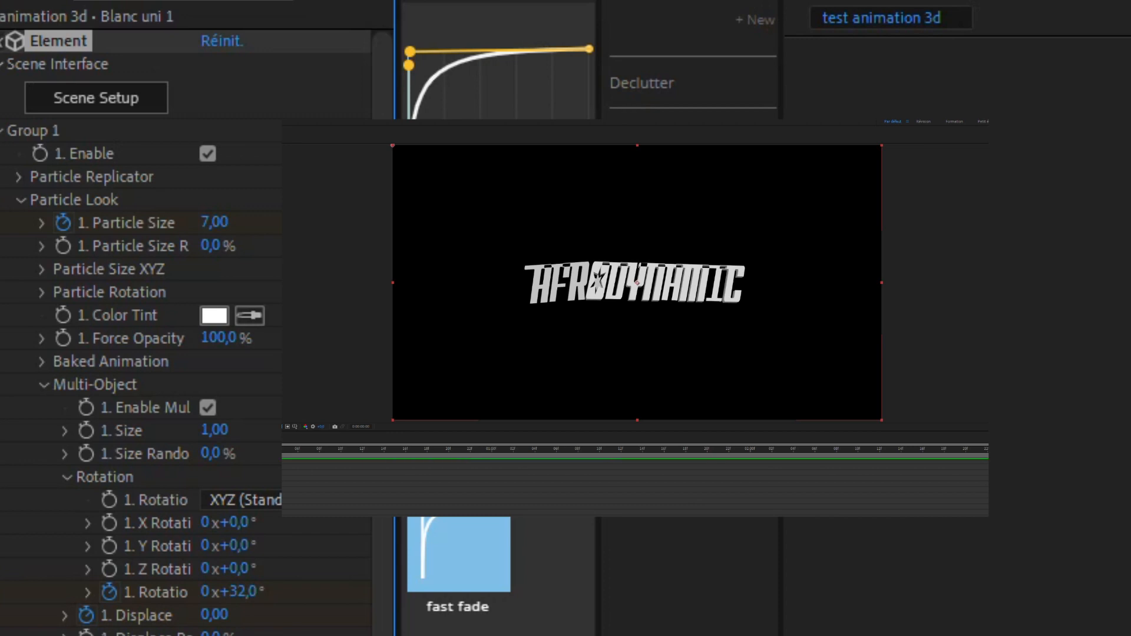
pyautogui.hotkey('ctrl', 'z')
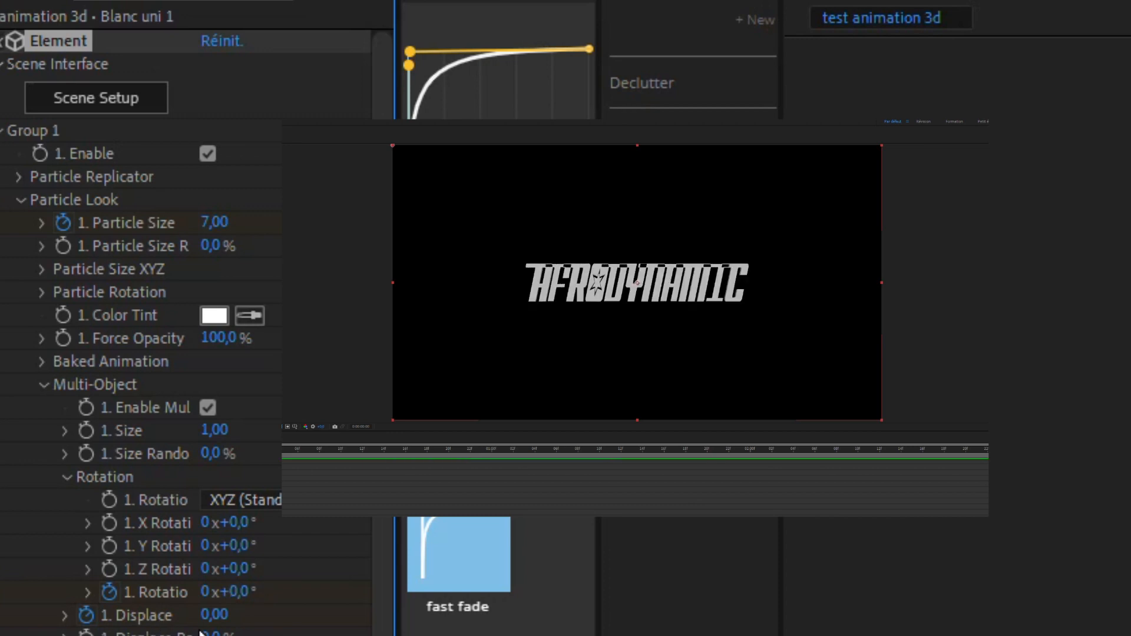
# - Set the Multi-Object Displace to 0,48 at the first frame and reveal the solid's keyframed properties
pyautogui.moveTo(214, 615); pyautogui.dragTo(290, 635)
pyautogui.moveTo(314, 213); pyautogui.dragTo(318, 214)
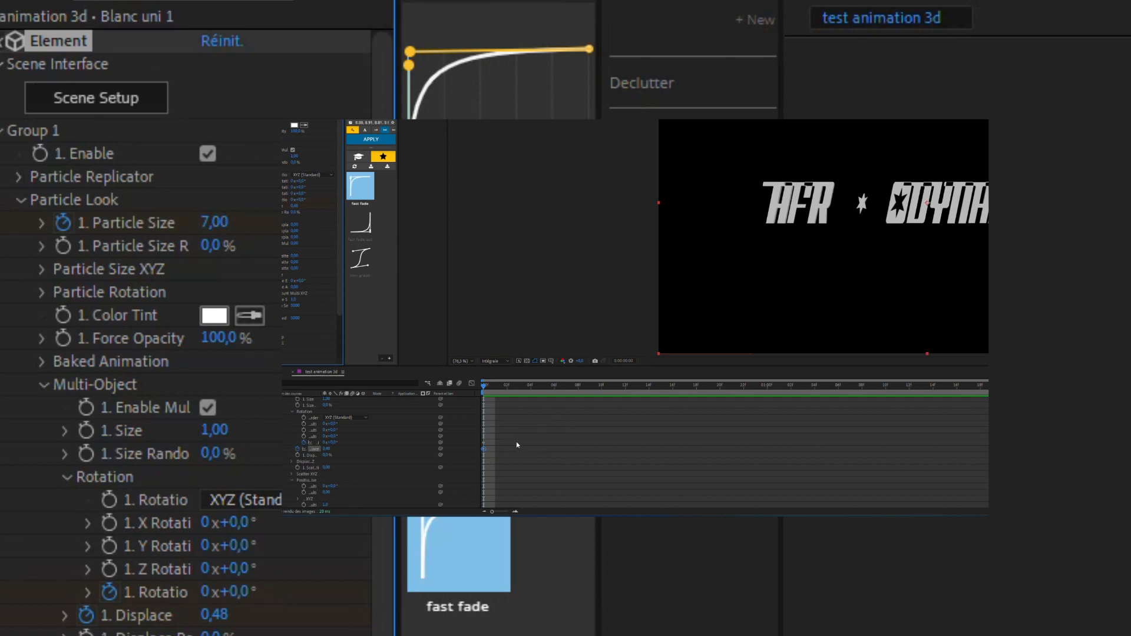
pyautogui.press('u')
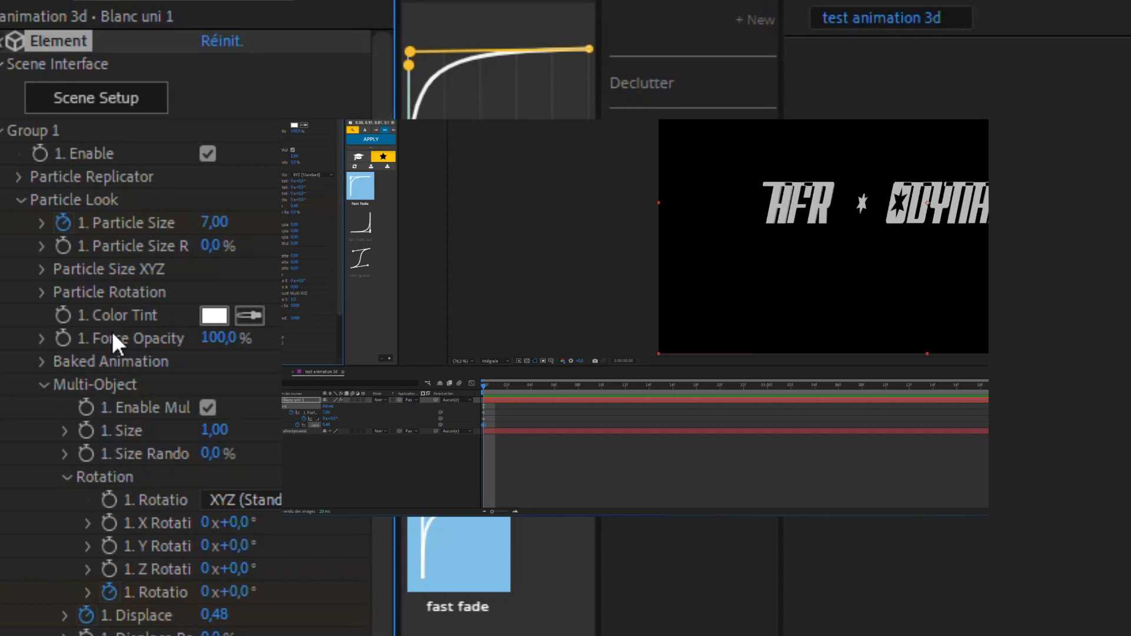
# - Enable Element's Animation Engine, keyframe Animation at 0 % on the first frame and show the solid's keyframes
pyautogui.click(21, 200)
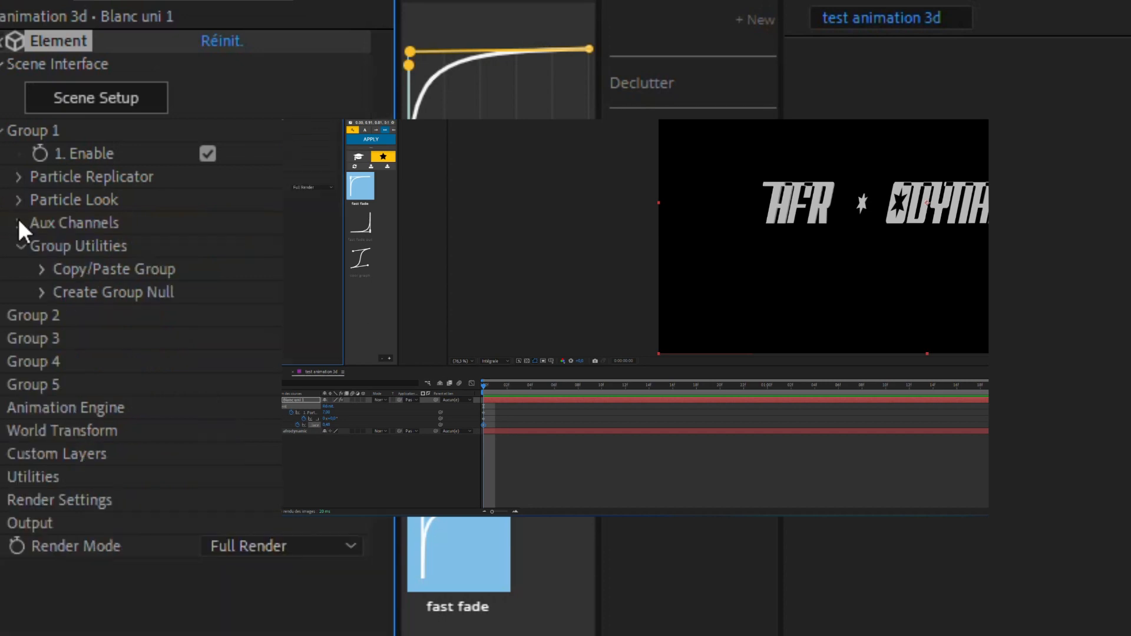
pyautogui.click(3, 410)
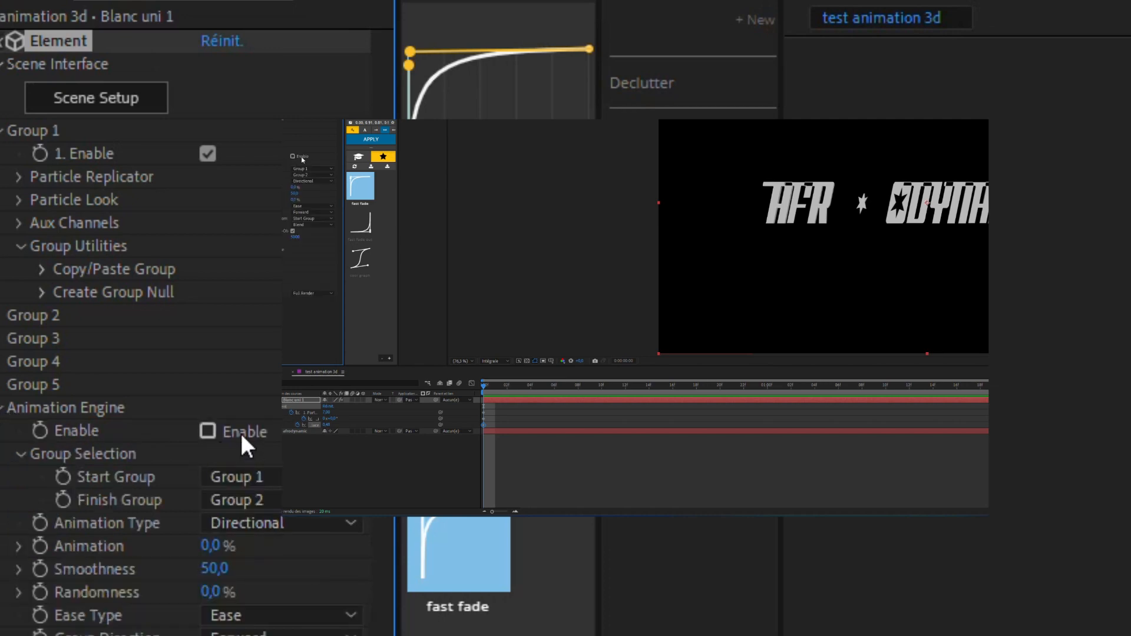
pyautogui.click(233, 434)
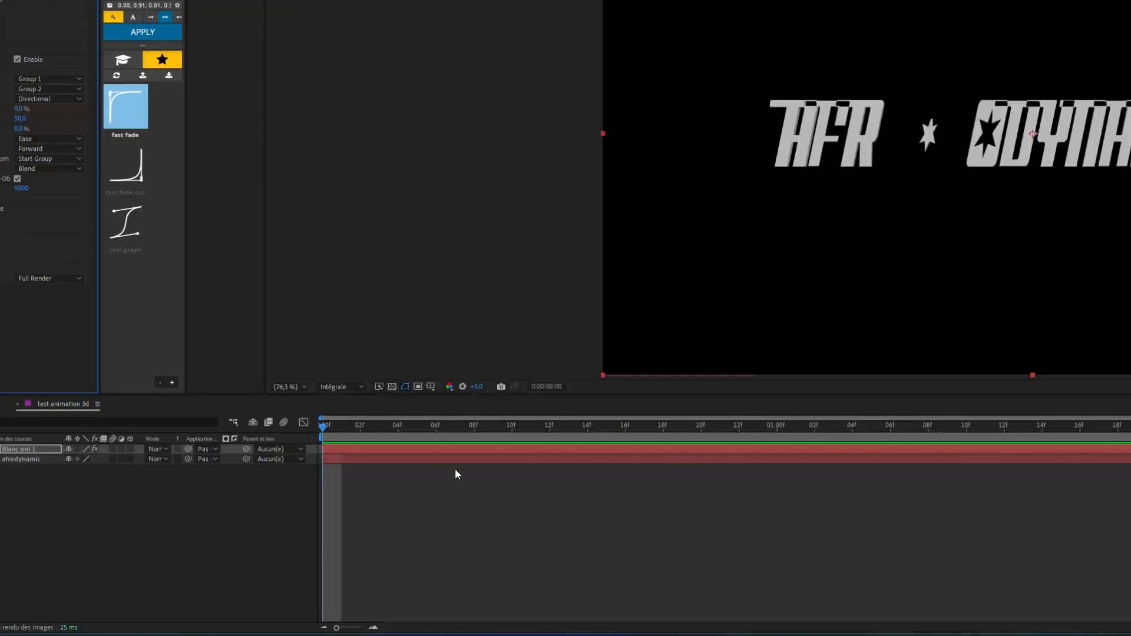
pyautogui.press('u')
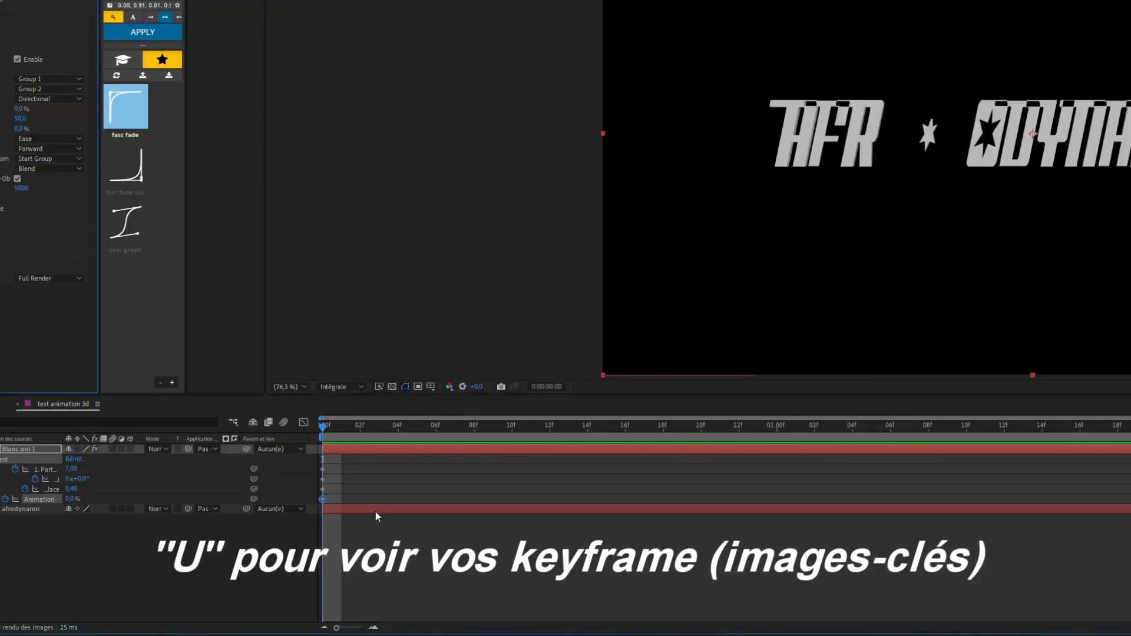
# - Move the Animation keyframe from the first frame to 0:00:01:17
pyautogui.moveTo(324, 435); pyautogui.dragTo(341, 434)
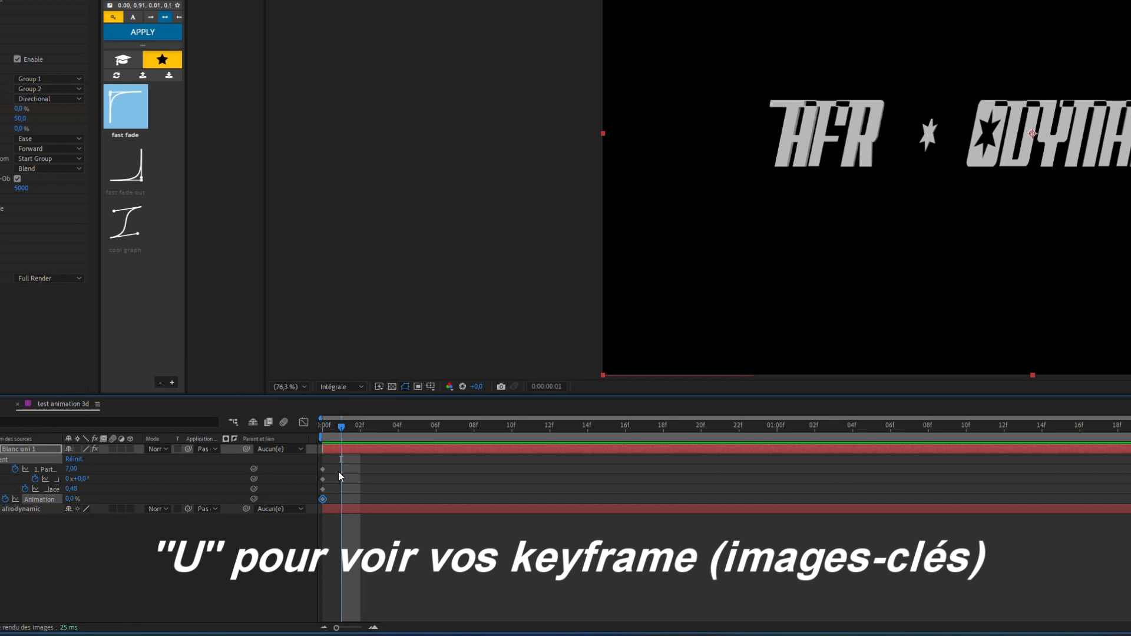
pyautogui.click(338, 472)
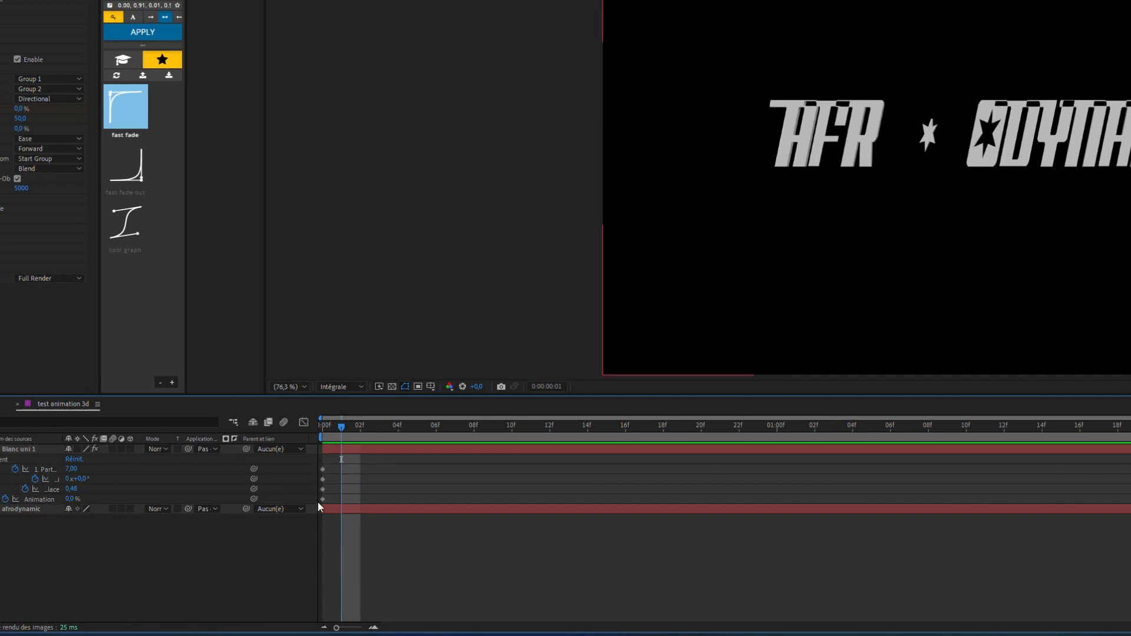
pyautogui.press('Home')
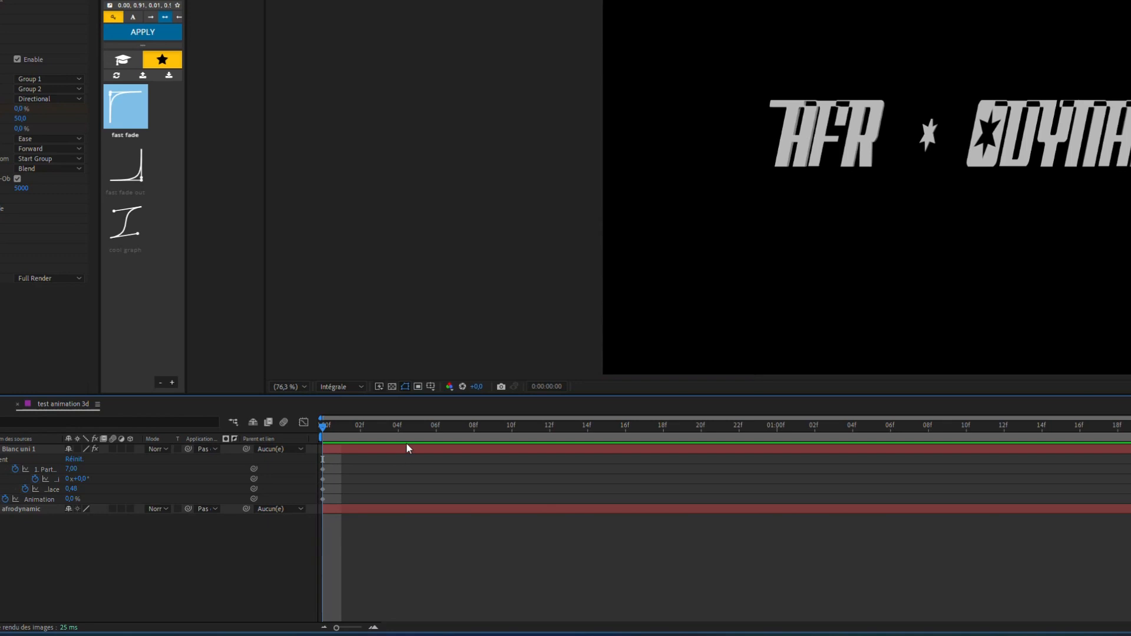
pyautogui.click(406, 448)
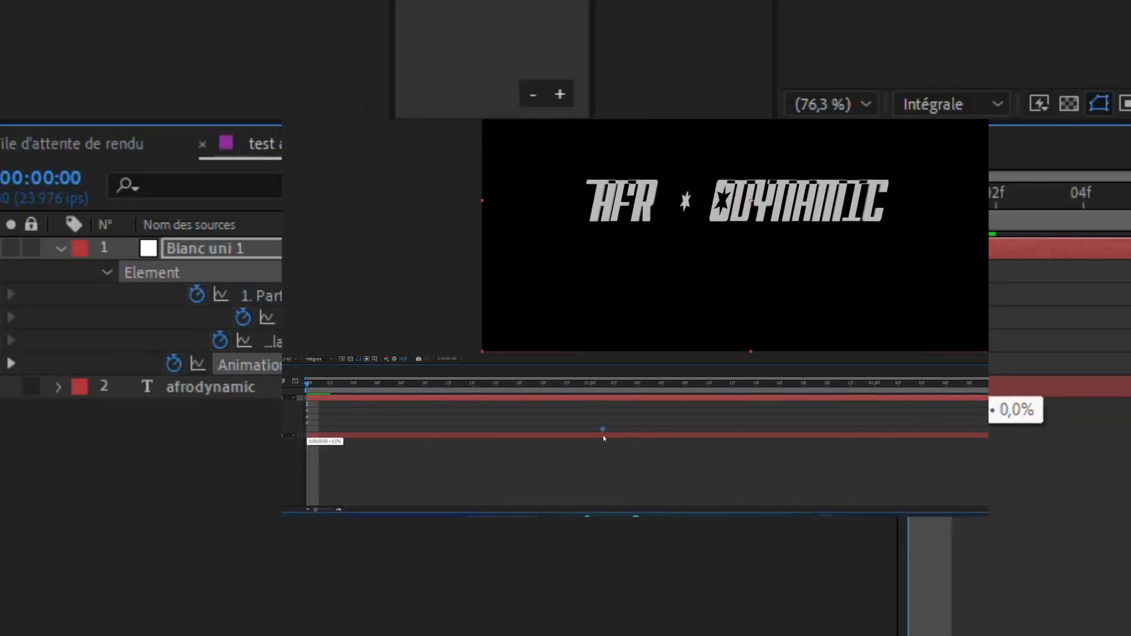
pyautogui.moveTo(572, 434); pyautogui.dragTo(732, 429)
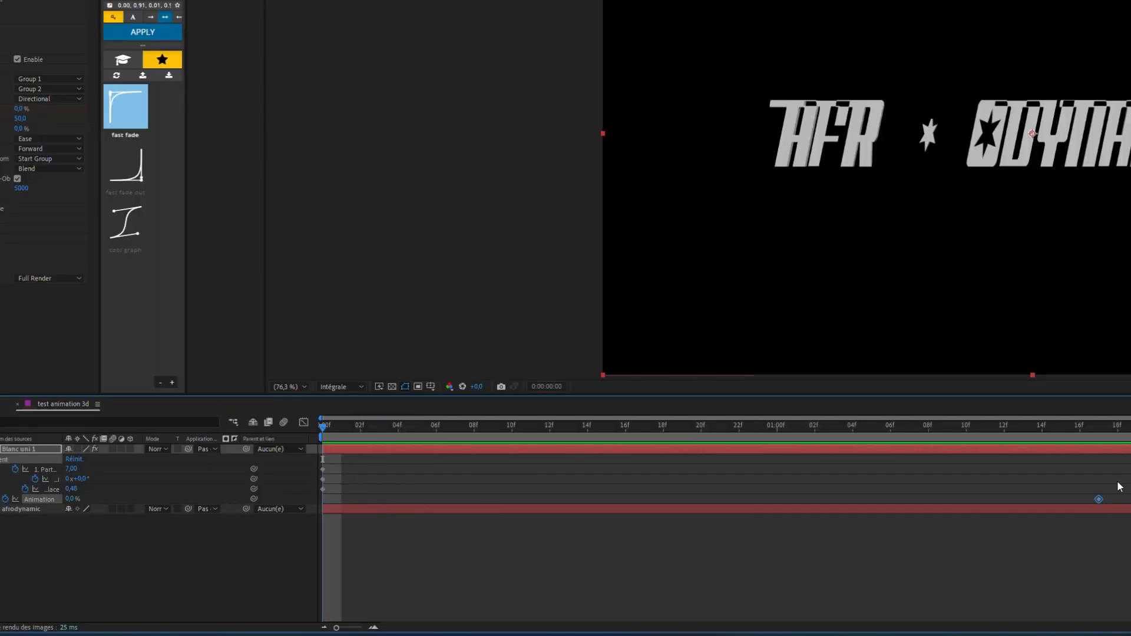
# - Set Animation to 100 % at the first frame, preview up to 0:00:01:17 and return to the start
pyautogui.click(90, 501)
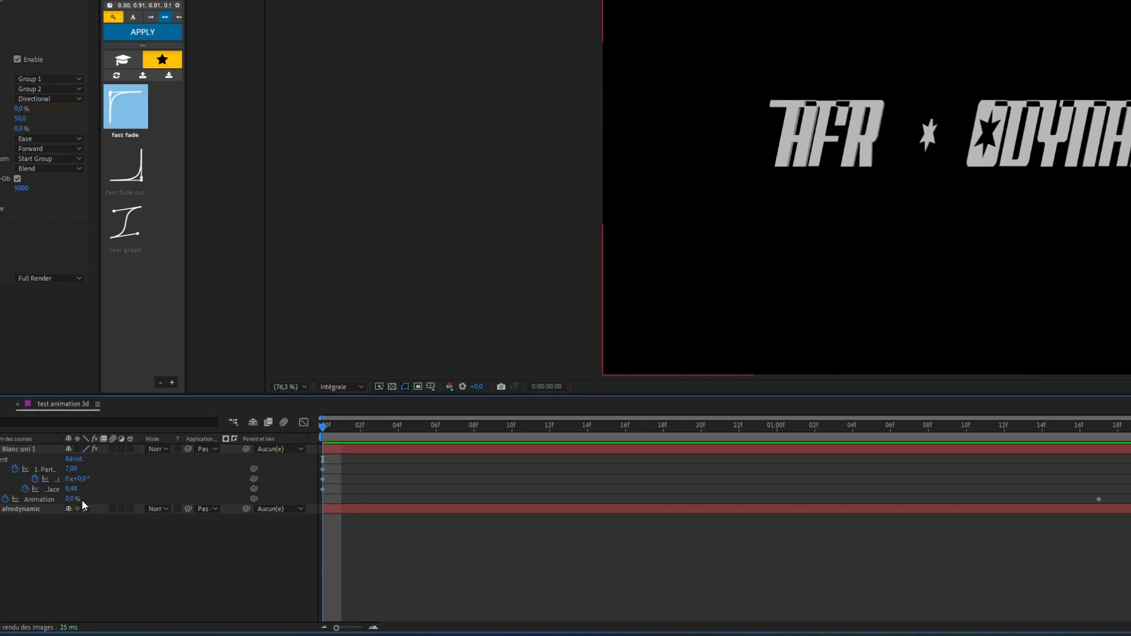
pyautogui.moveTo(75, 502); pyautogui.dragTo(323, 461)
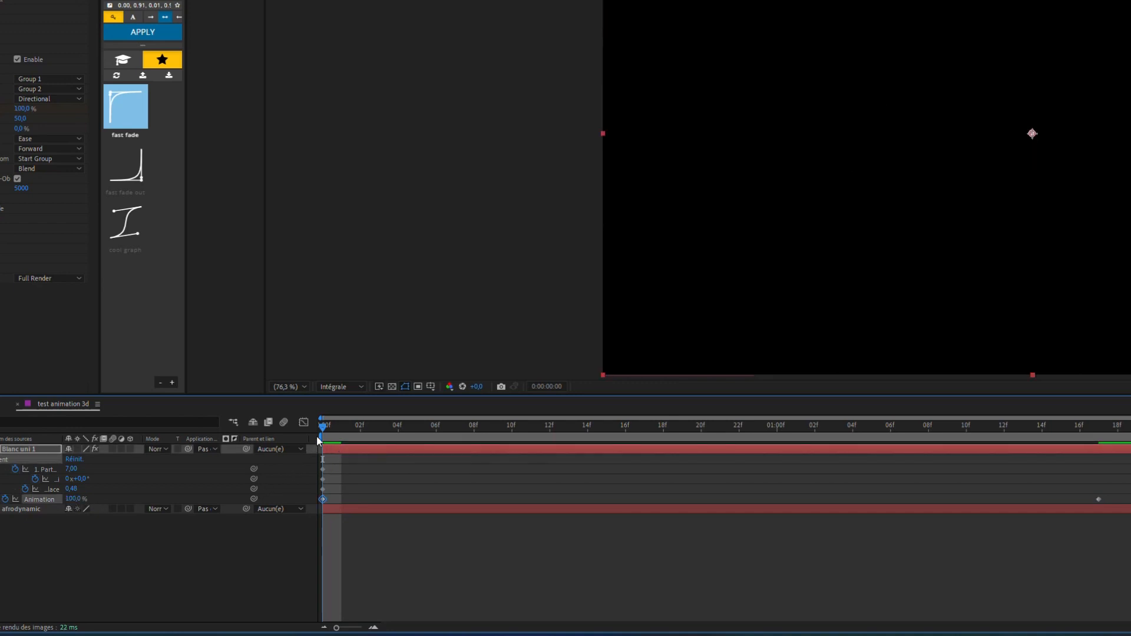
pyautogui.moveTo(331, 430); pyautogui.dragTo(1100, 482)
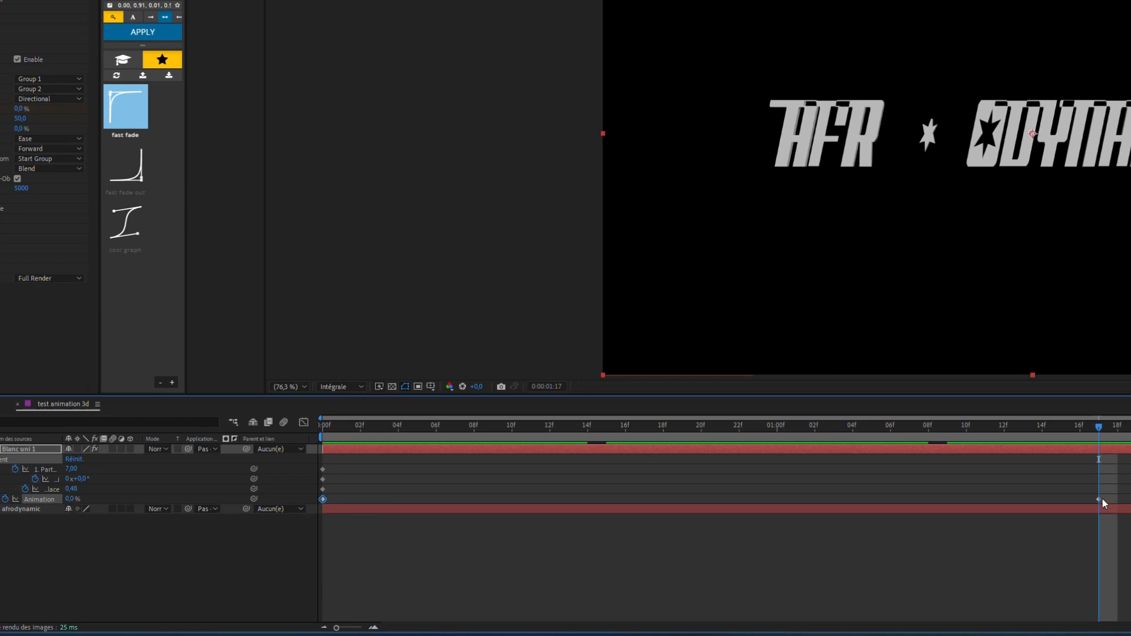
pyautogui.press('Home')
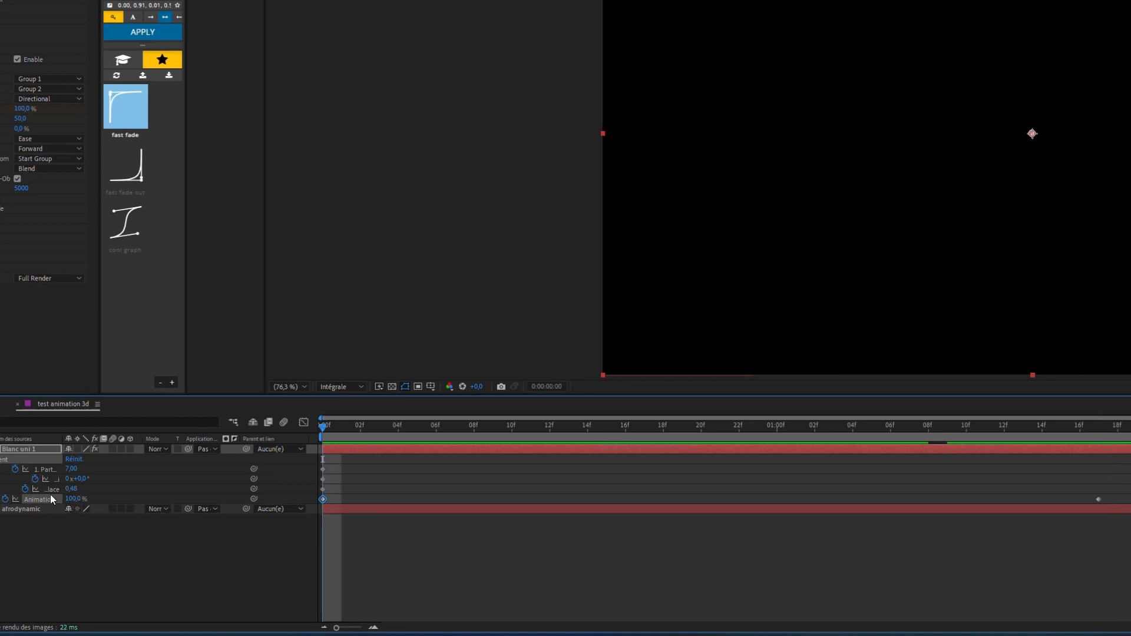
# - Keyframe the Multi-Object Displace at 0,00 at 0:00:02:05
pyautogui.click(52, 489)
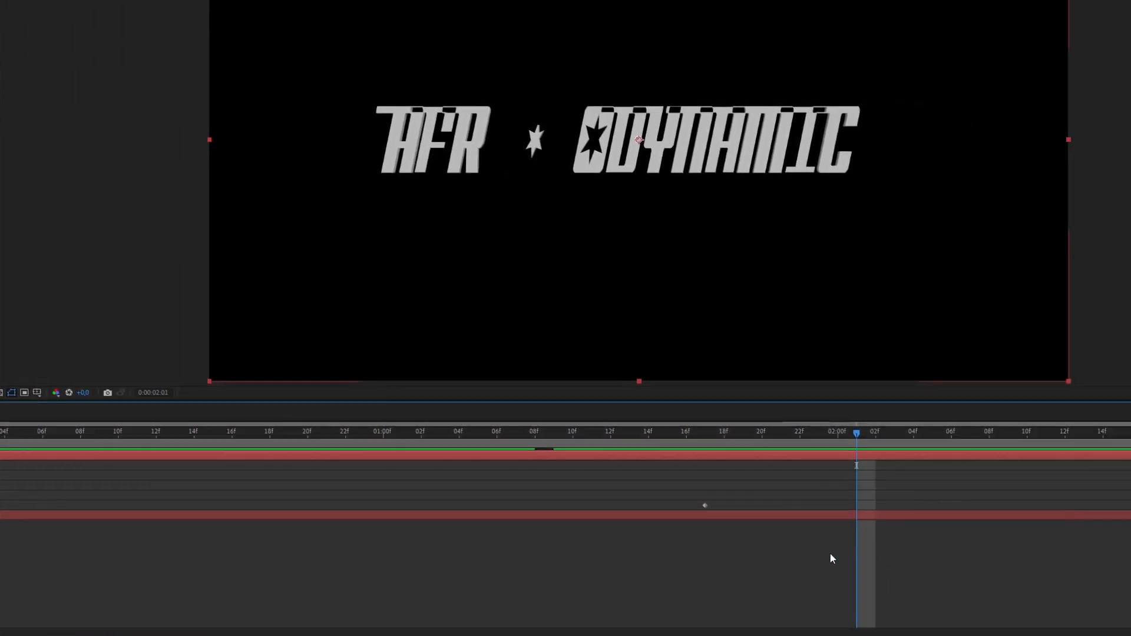
pyautogui.moveTo(685, 433); pyautogui.dragTo(704, 465)
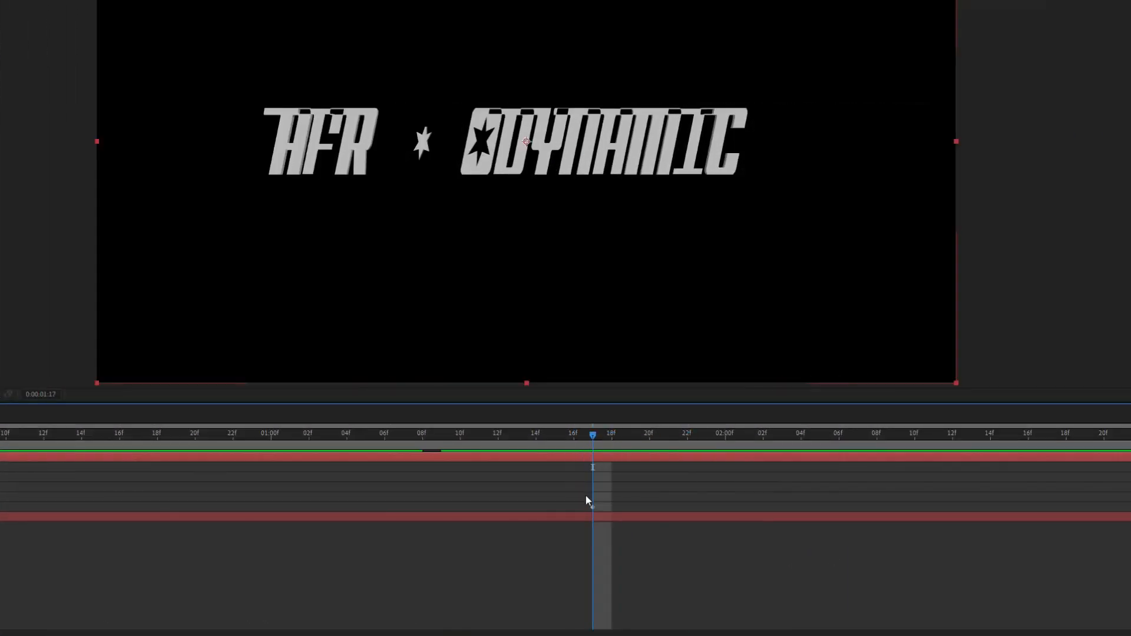
pyautogui.moveTo(594, 434); pyautogui.dragTo(820, 435)
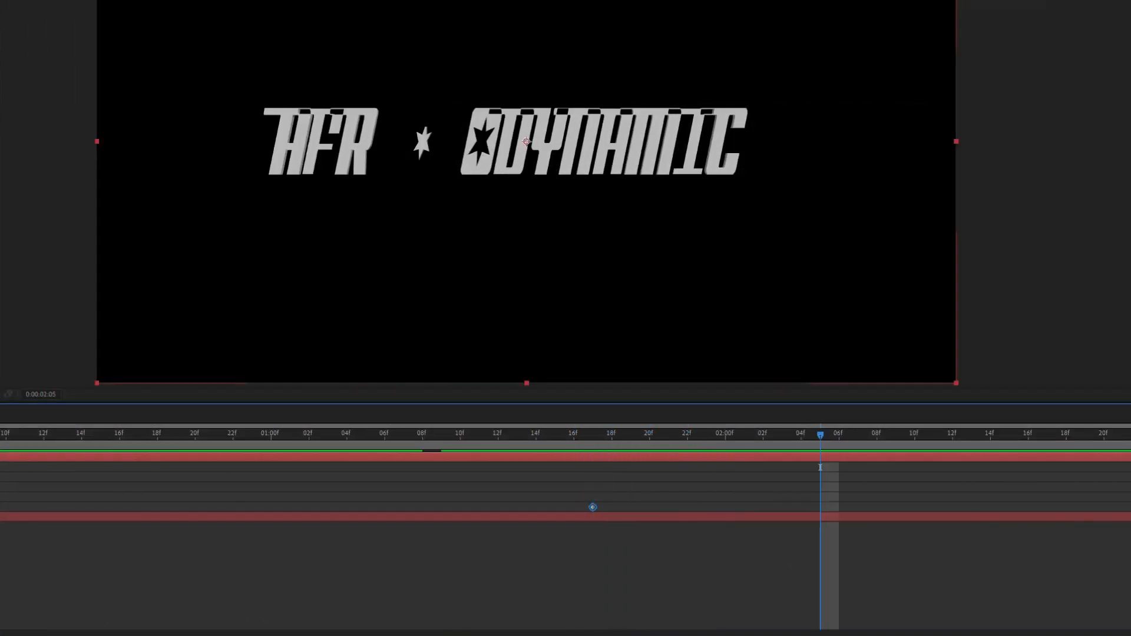
pyautogui.click(254, 461)
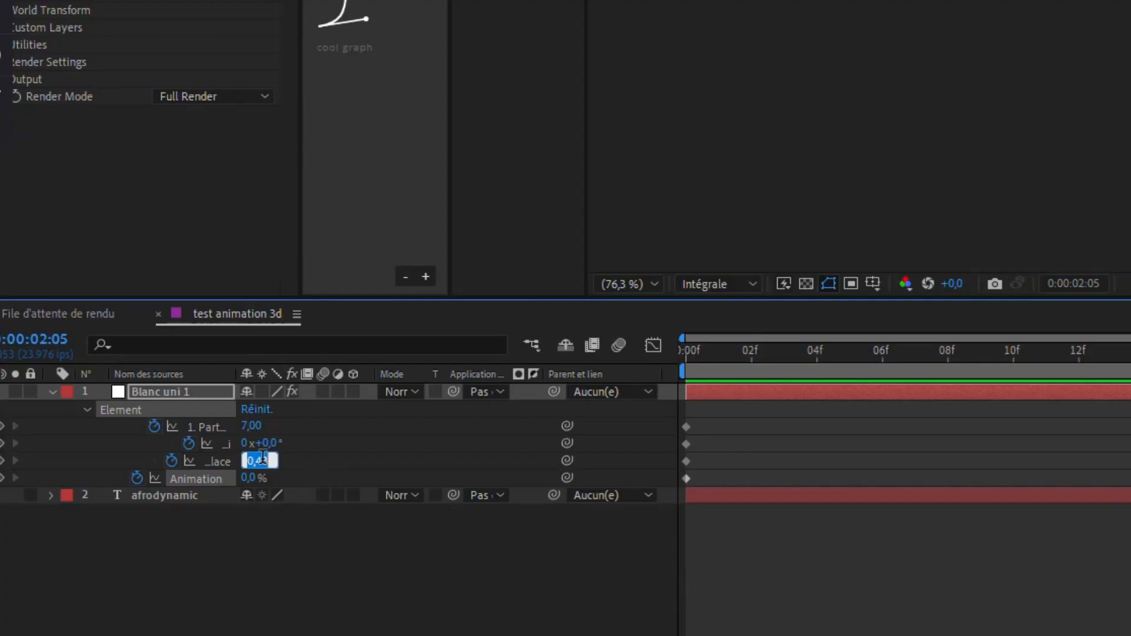
pyautogui.write('0')
pyautogui.press('Return')
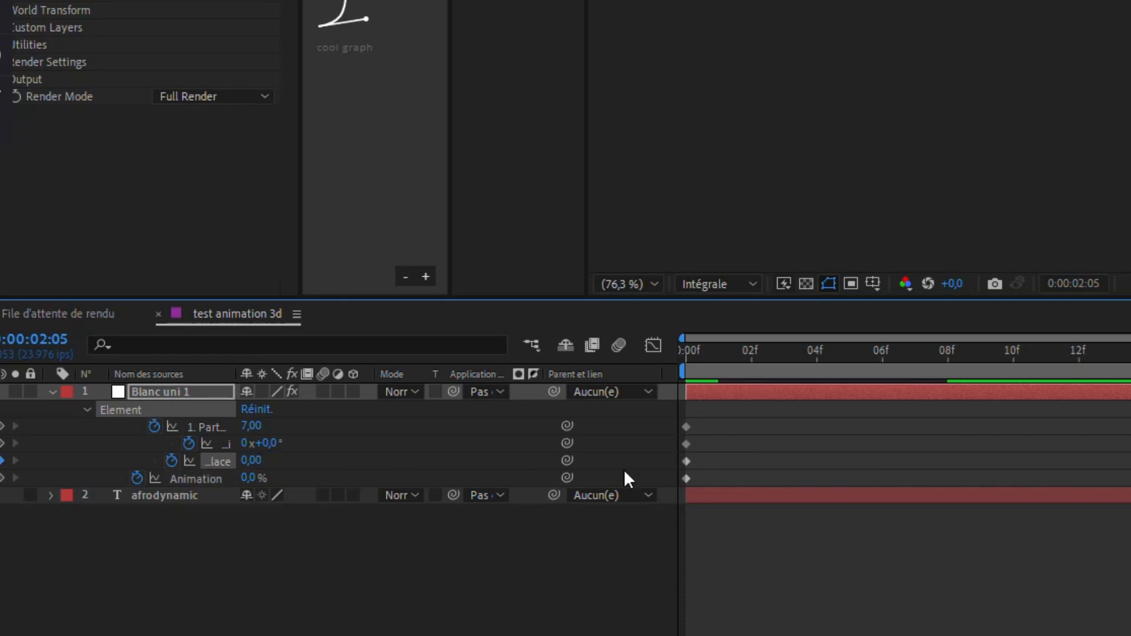
# - At 0:00:03:11, keyframe the Multi-Object rotation at 117° and a larger Particle Size
pyautogui.moveTo(1066, 421); pyautogui.dragTo(1104, 537)
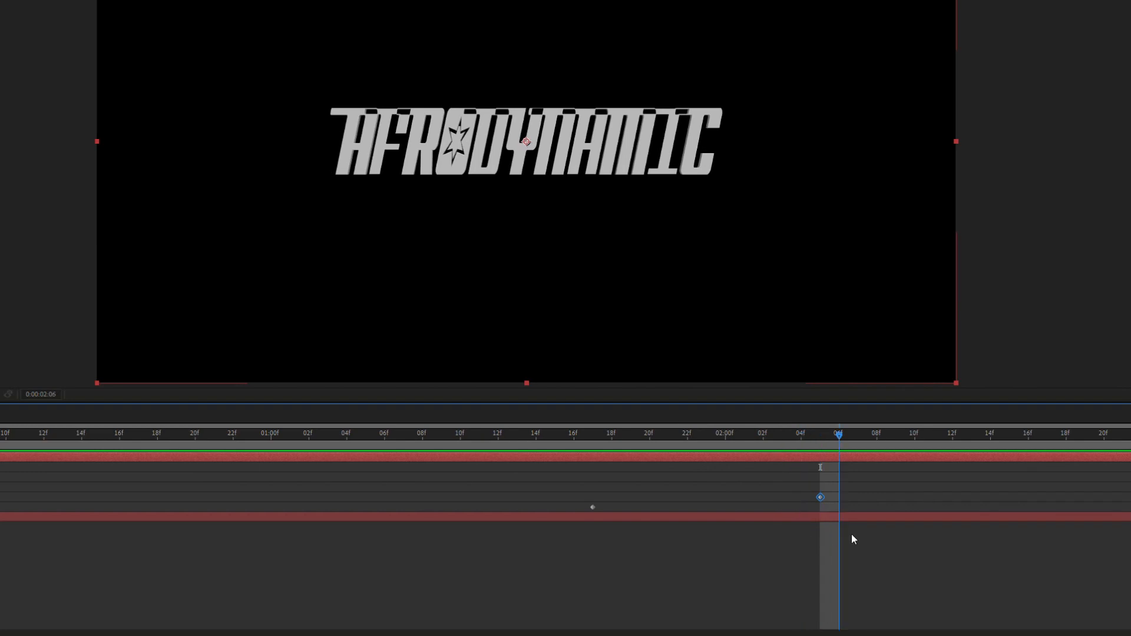
pyautogui.press('space')
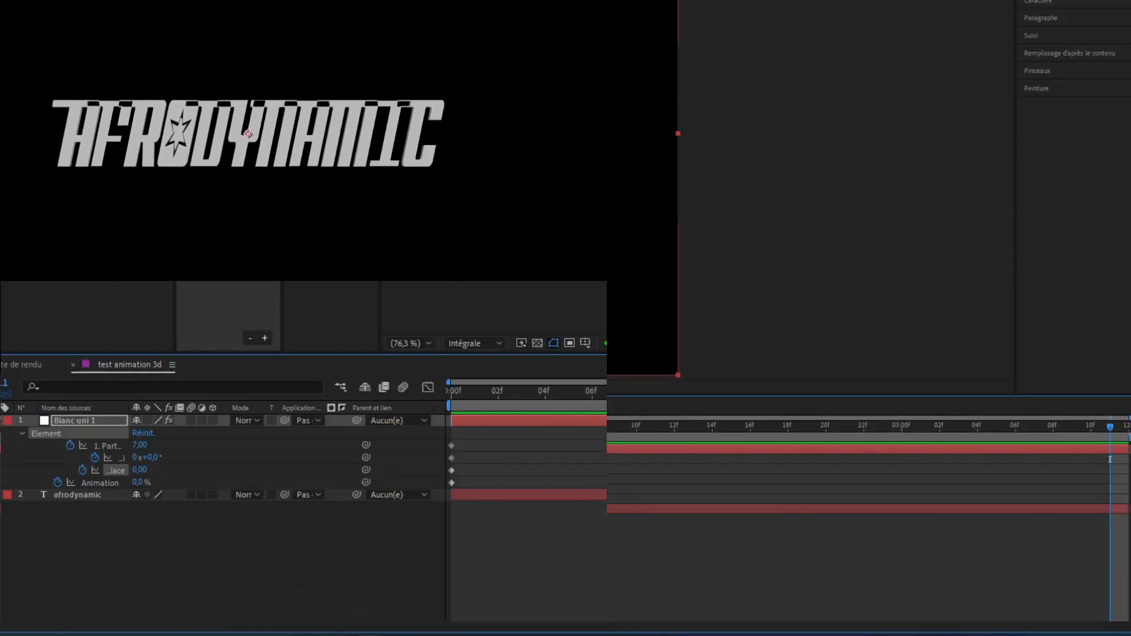
pyautogui.click(121, 458)
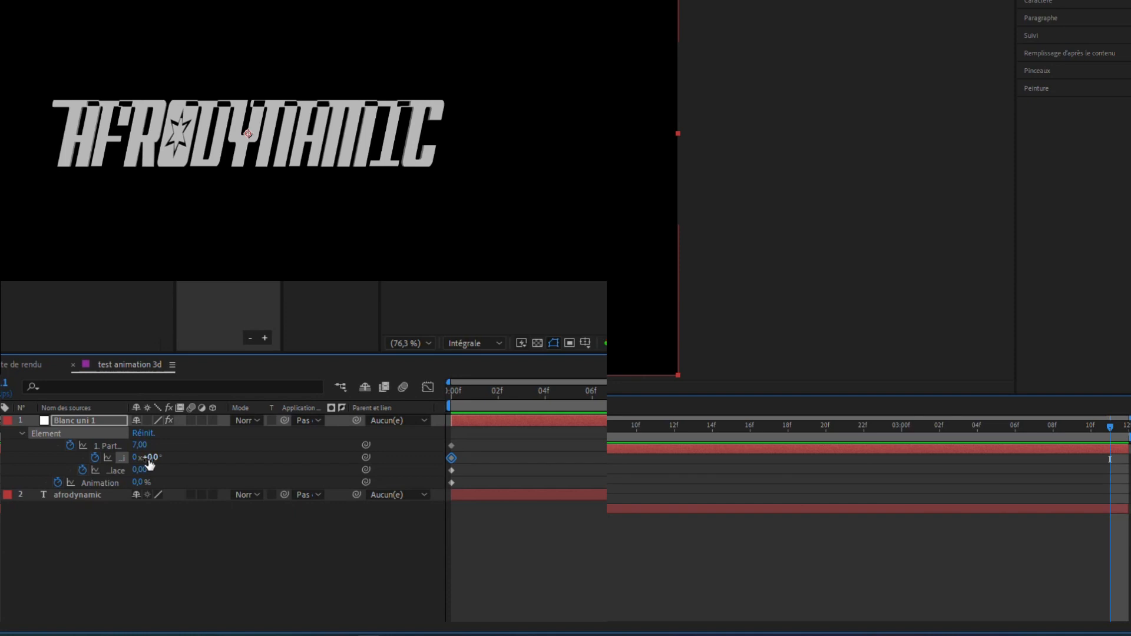
pyautogui.moveTo(154, 457); pyautogui.dragTo(197, 465)
pyautogui.click(166, 460)
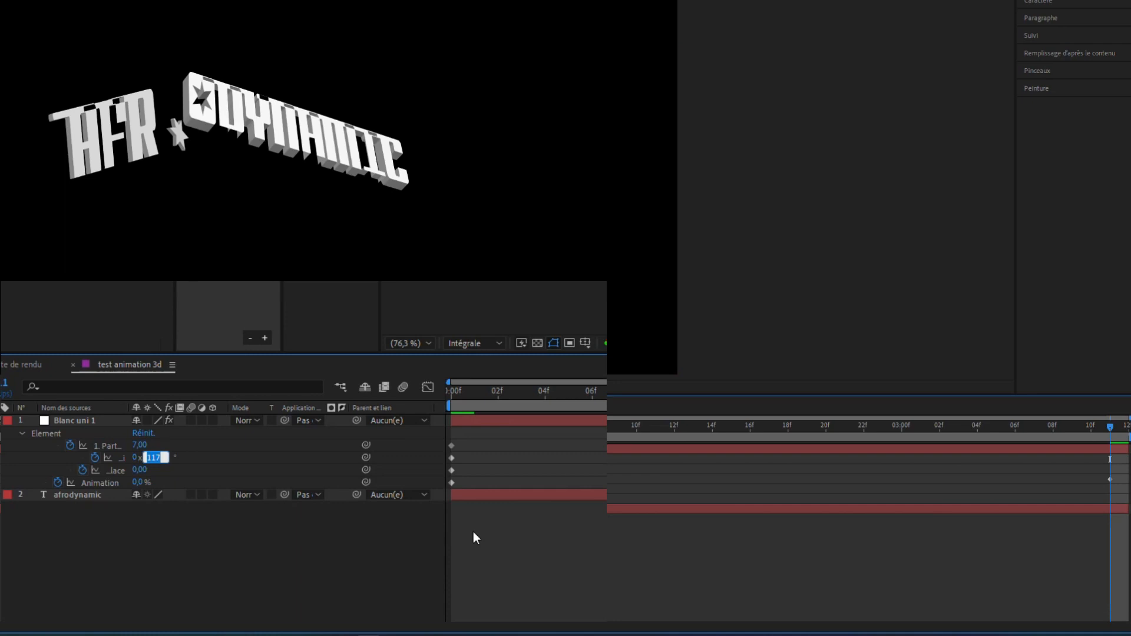
pyautogui.click(287, 461)
pyautogui.press('space')
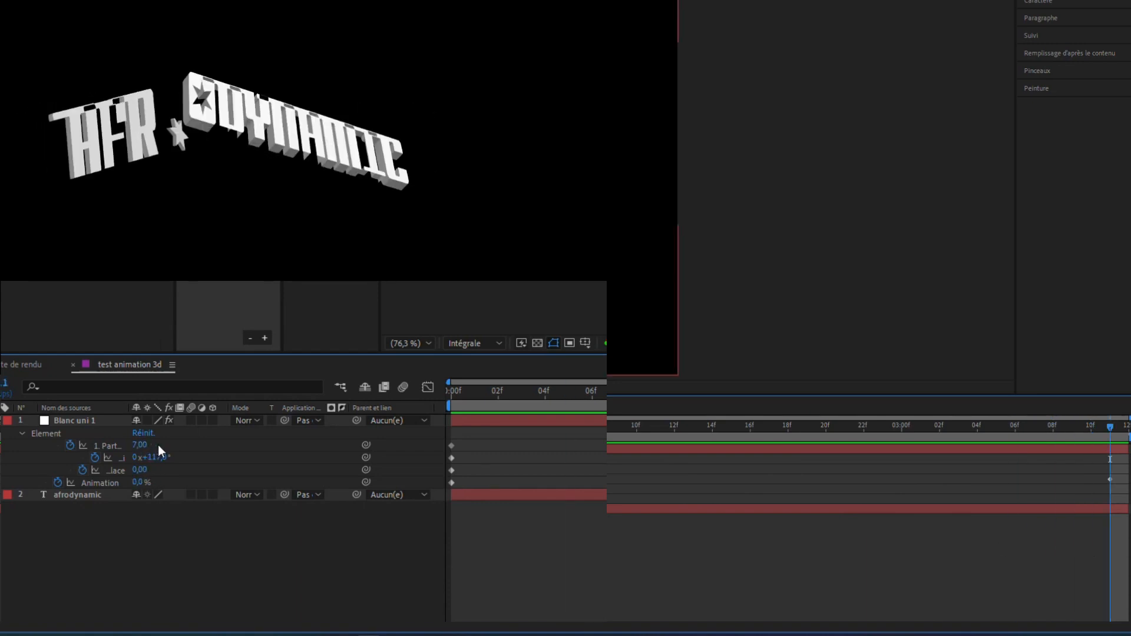
pyautogui.moveTo(144, 444); pyautogui.dragTo(1128, 522)
# - Add an Animation keyframe at 0 % at 0:00:03:02 and scrub back to check the animation
pyautogui.moveTo(1109, 427); pyautogui.dragTo(939, 426)
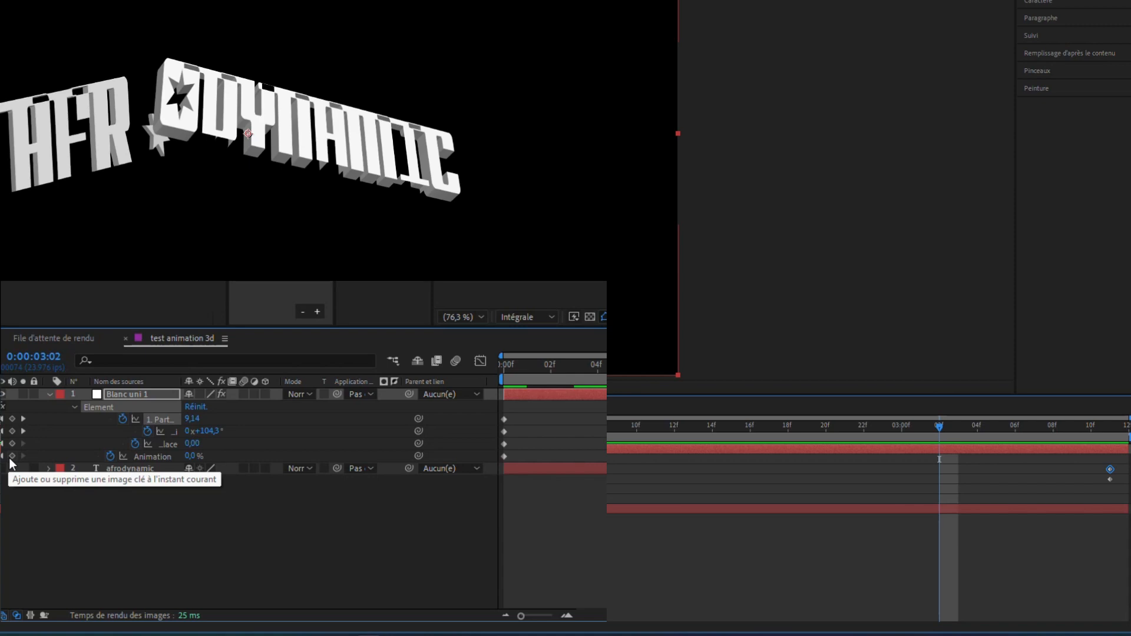
pyautogui.click(12, 456)
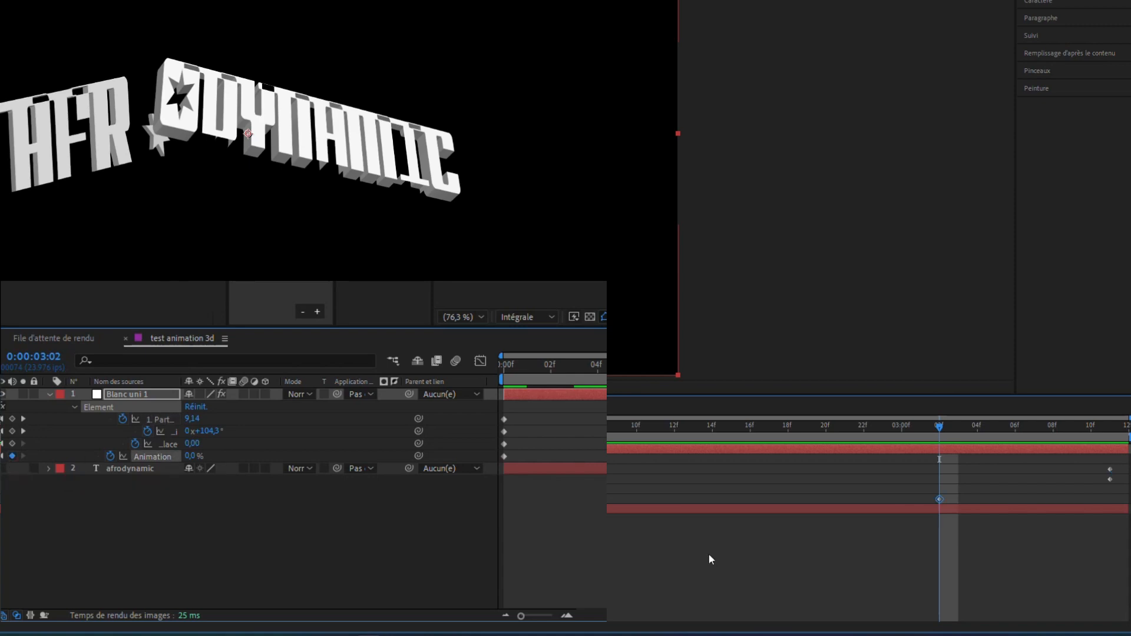
pyautogui.moveTo(966, 428); pyautogui.dragTo(371, 448)
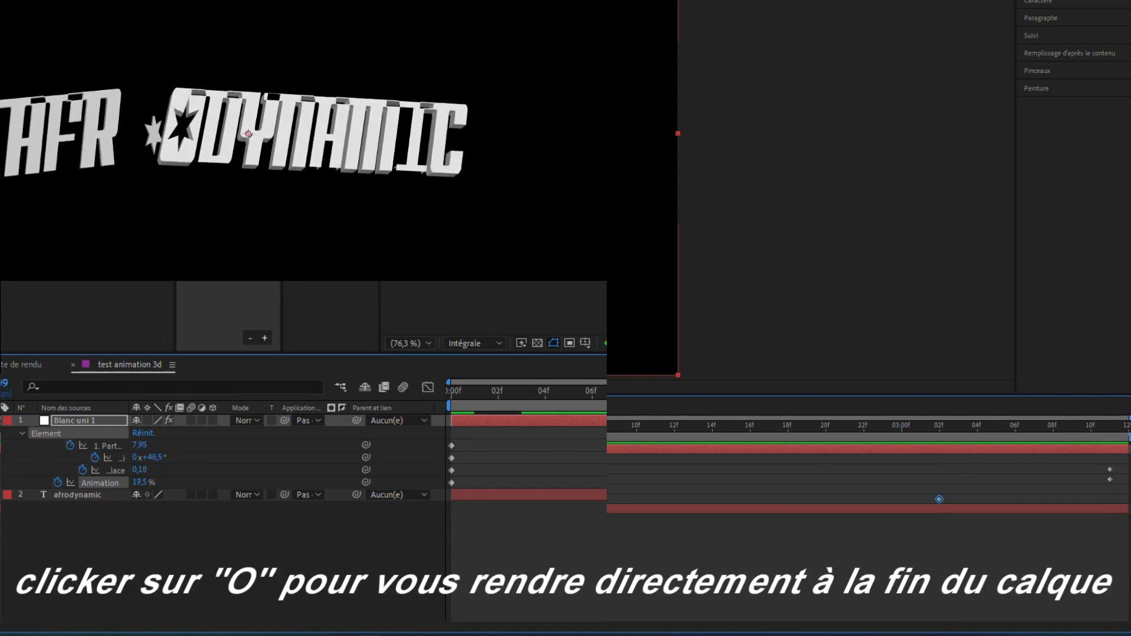
# - Add an Animation keyframe at 0:00:03:11, return to the first frame and preview the animation
pyautogui.press('o')
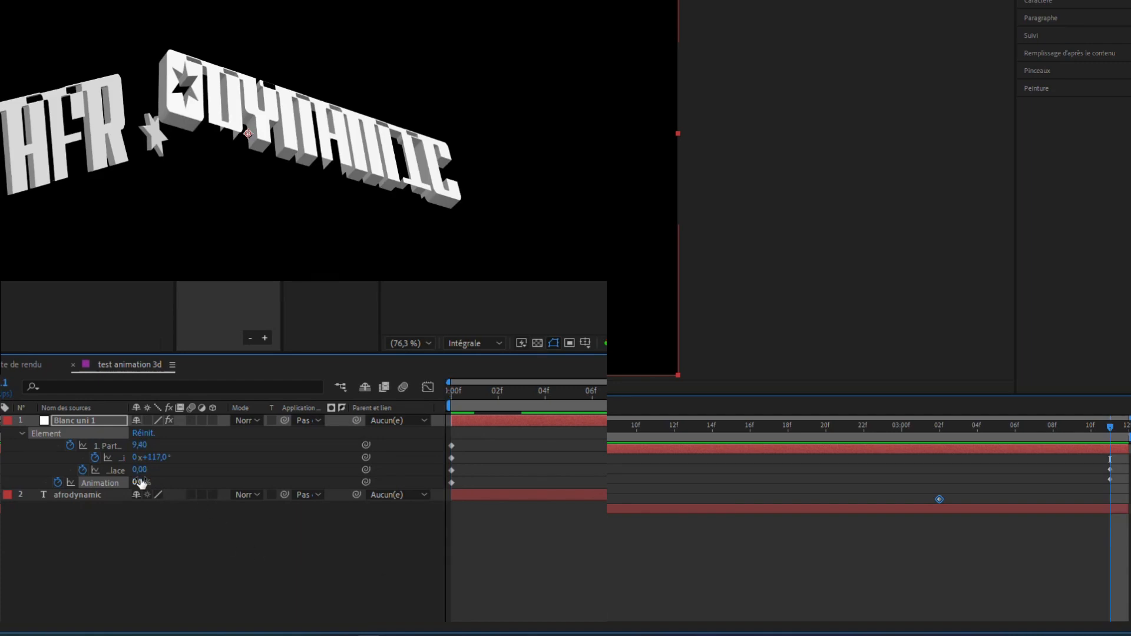
pyautogui.moveTo(139, 483); pyautogui.dragTo(200, 482)
pyautogui.moveTo(498, 392); pyautogui.dragTo(446, 461)
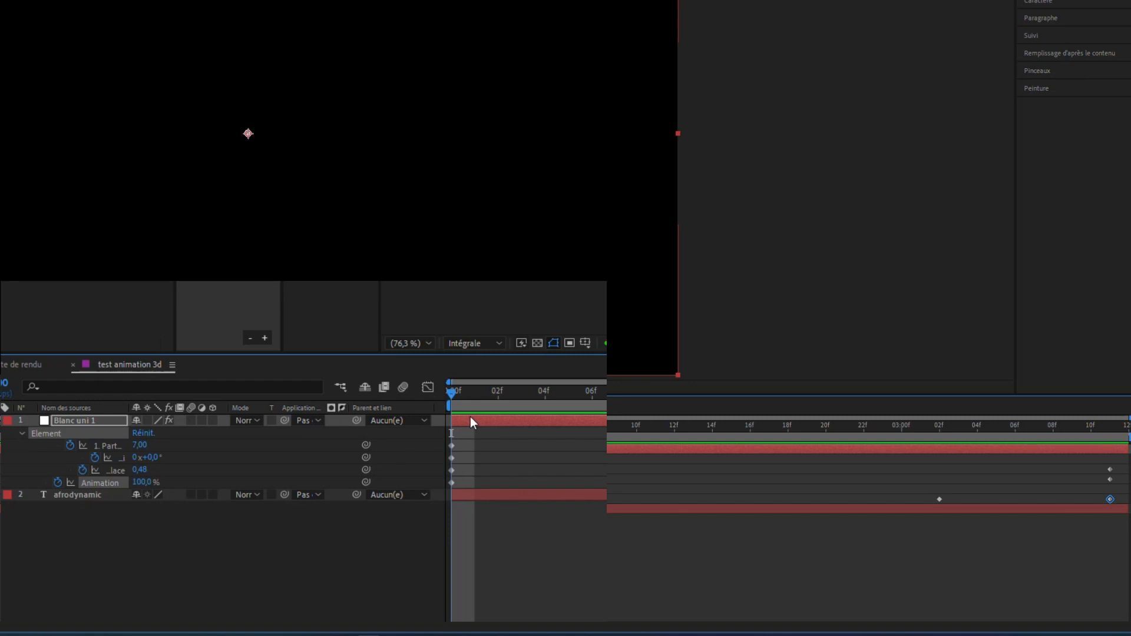
pyautogui.press('space')
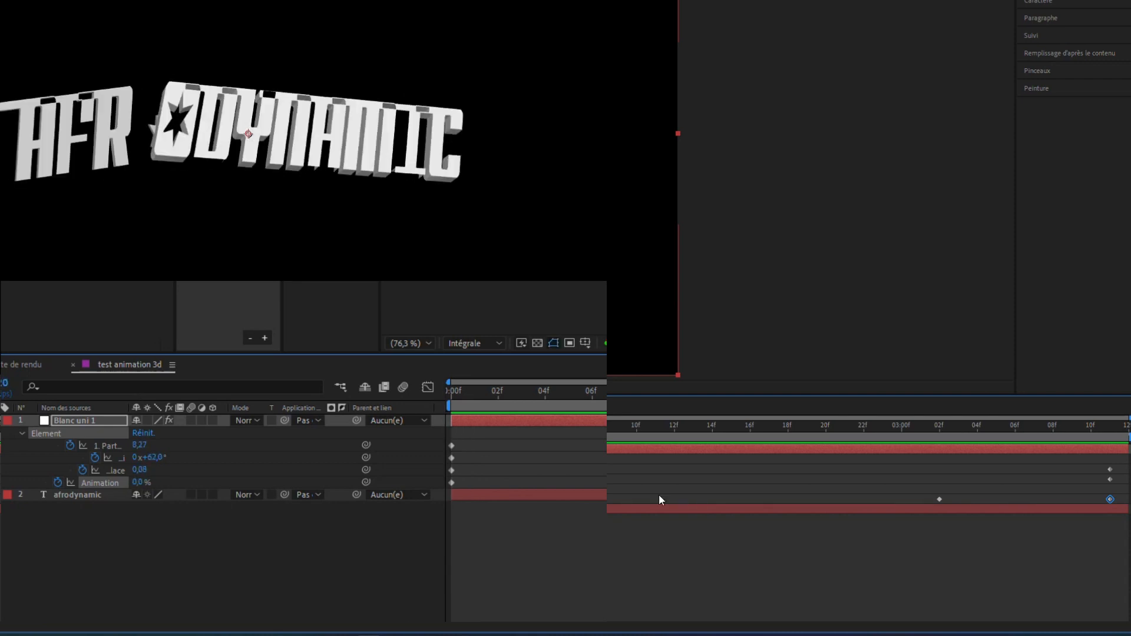
# - Apply Easy Ease to all of the Element keyframes and enable motion blur on the Blanc uni 1 layer
pyautogui.moveTo(1114, 460); pyautogui.dragTo(431, 485)
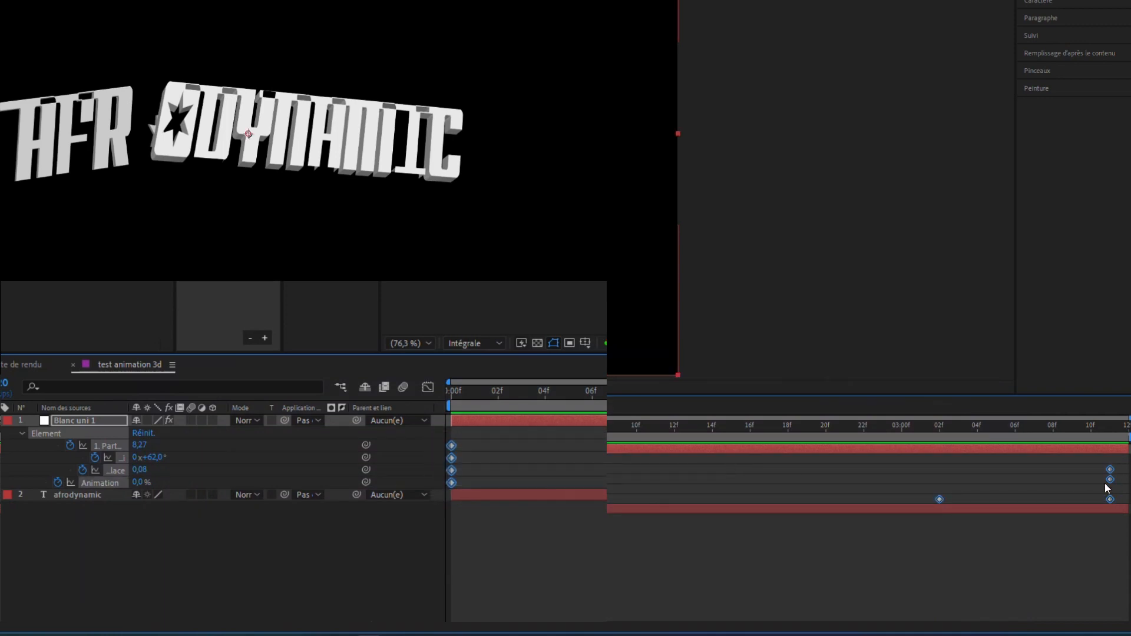
pyautogui.press('F9')
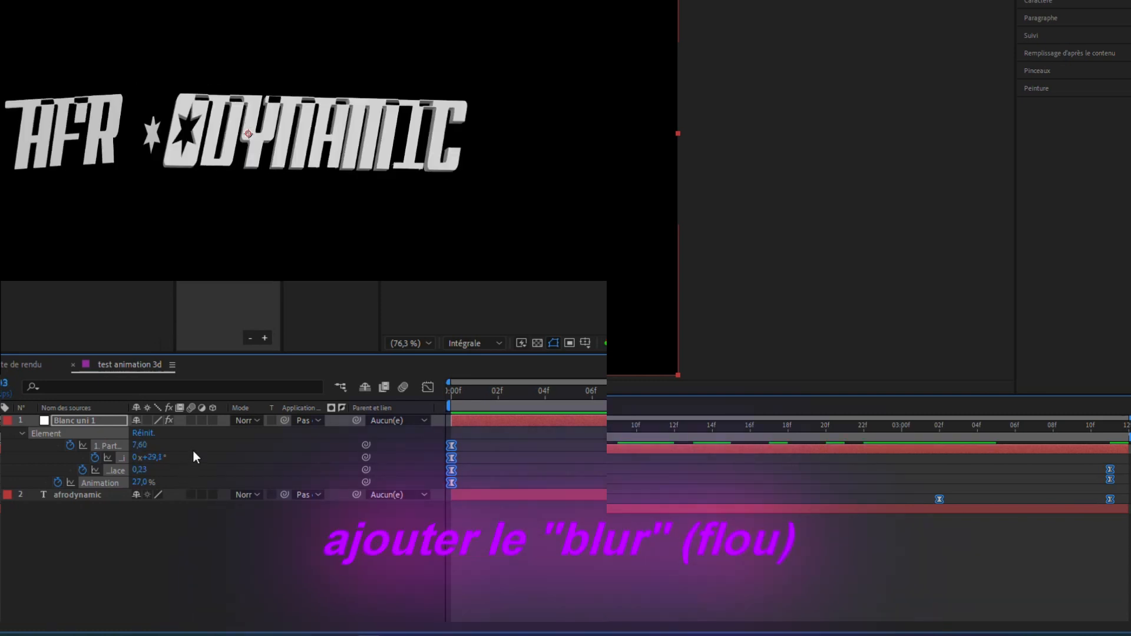
pyautogui.click(191, 419)
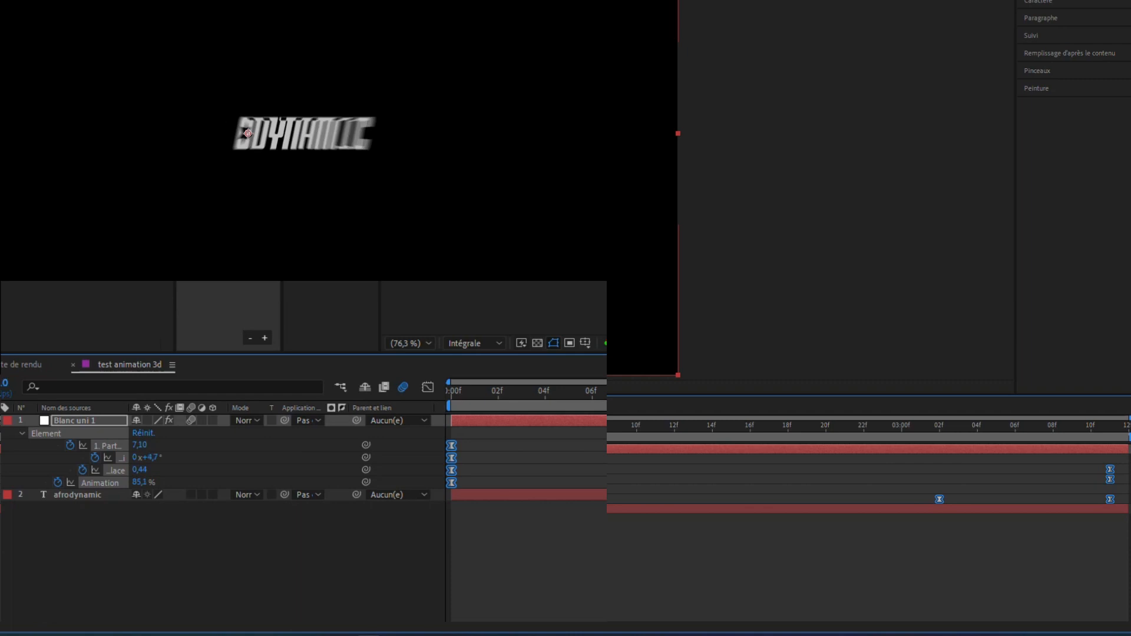
pyautogui.click(480, 553)
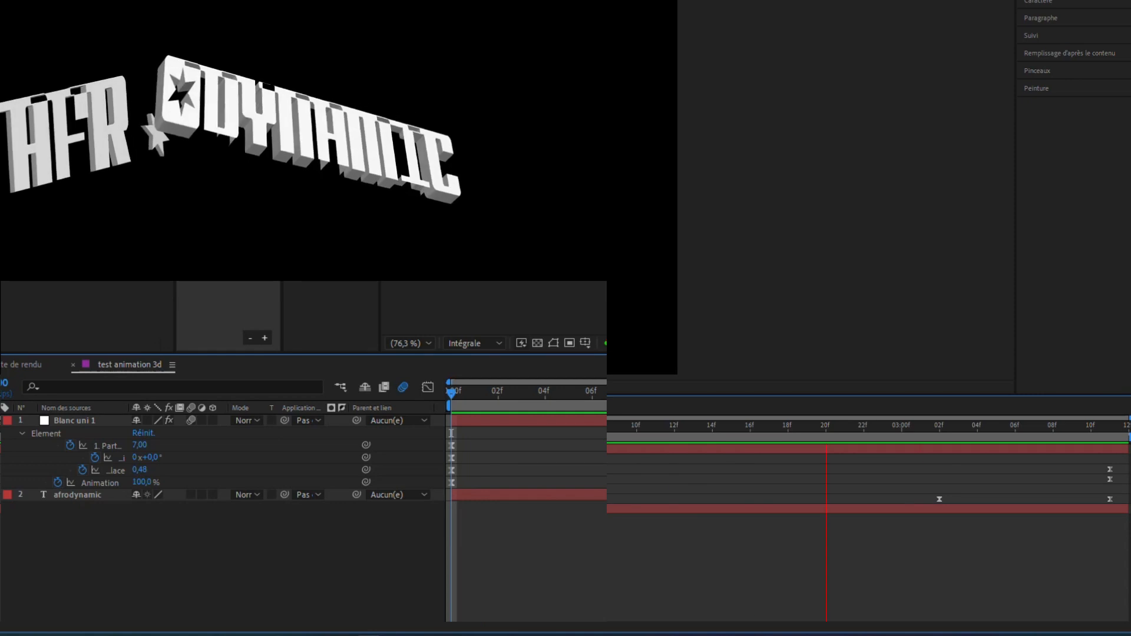
# - Find the Colorama effect and apply it to the Blanc uni 1 layer
pyautogui.click(75, 420)
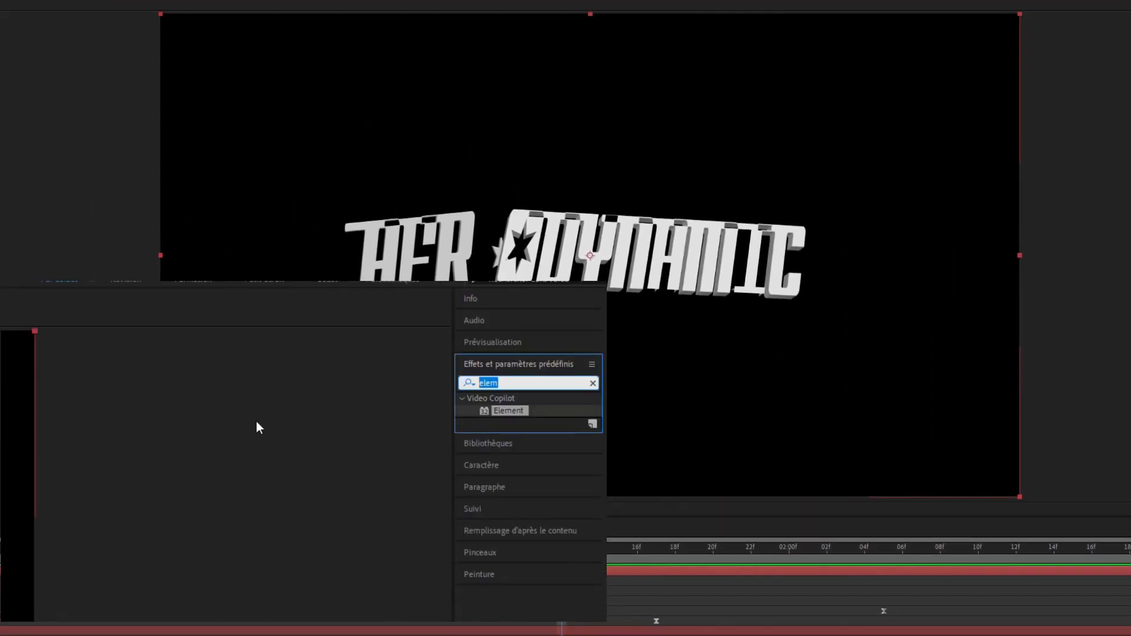
pyautogui.write('colorama')
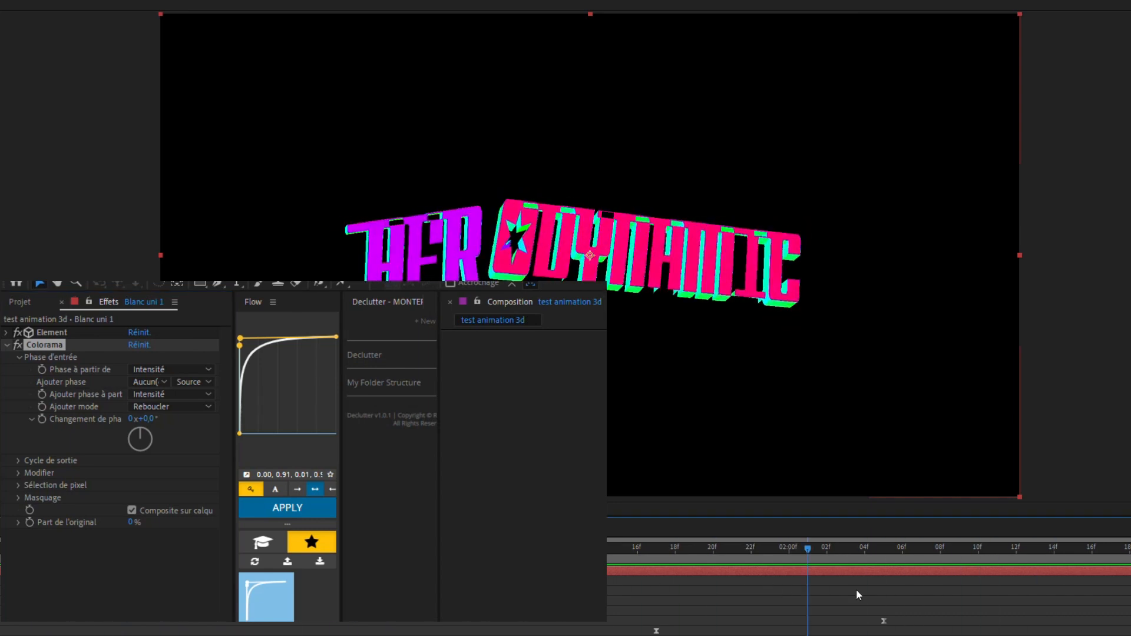
# - Try a Colorama phase shift of 260°, undo it and preview the coloured text animation
pyautogui.moveTo(149, 436); pyautogui.dragTo(53, 454)
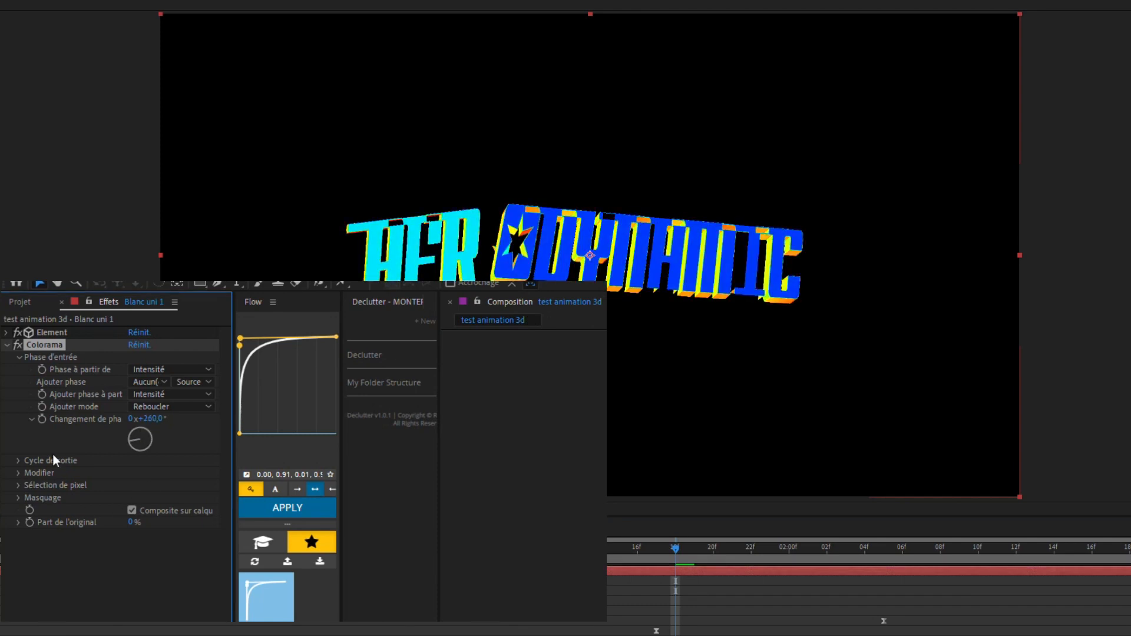
pyautogui.hotkey('ctrl', 'z')
pyautogui.moveTo(675, 547); pyautogui.dragTo(471, 609)
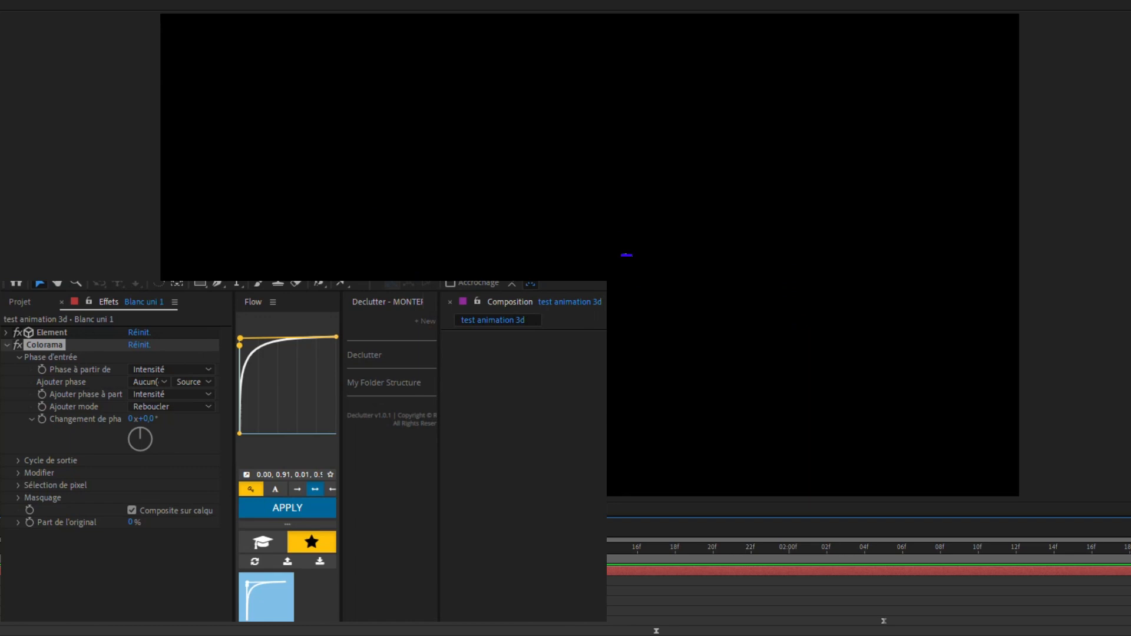
pyautogui.press('space')
# - Apply the Deep Glow effect to the Blanc uni 1 layer and set its Radius to 897
pyautogui.click(533, 346)
pyautogui.write('deep')
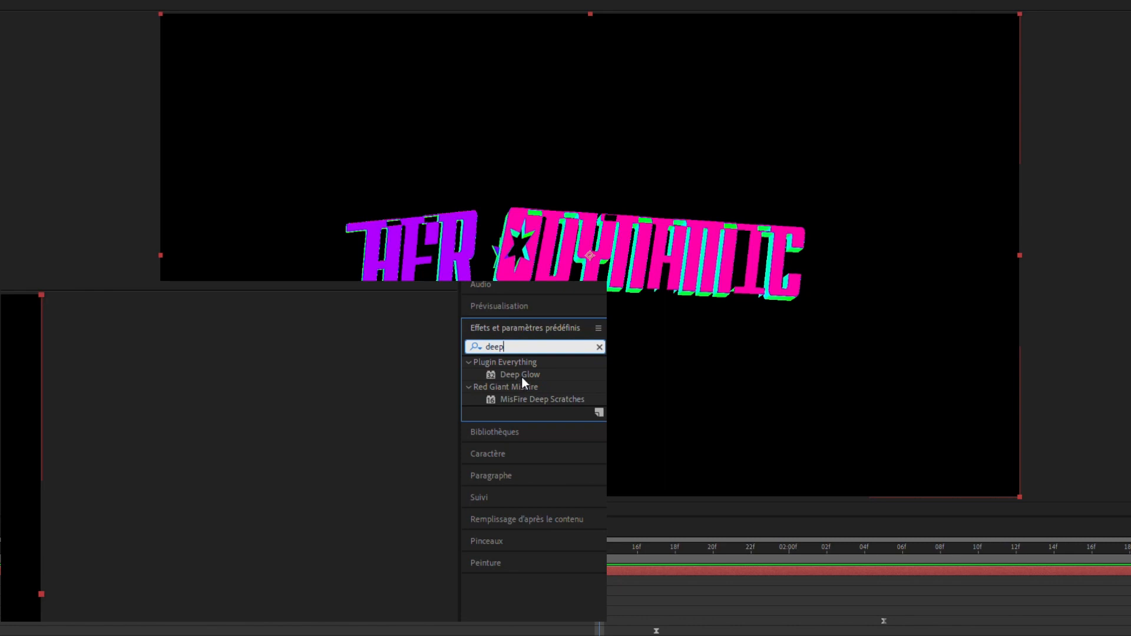
pyautogui.moveTo(522, 377); pyautogui.dragTo(227, 408)
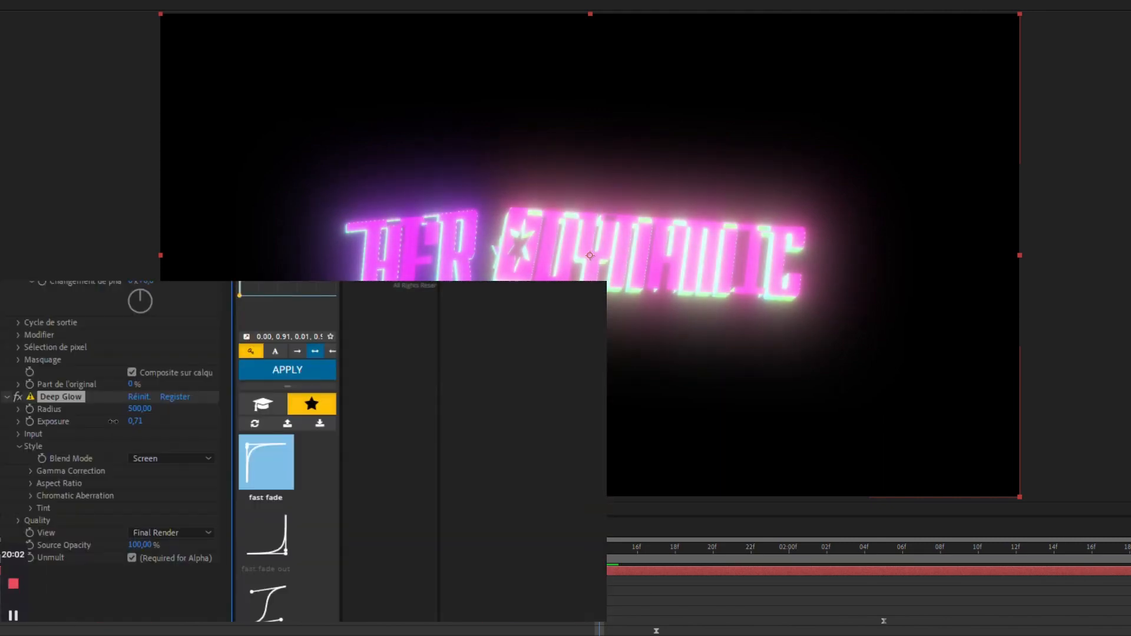
pyautogui.moveTo(247, 407); pyautogui.dragTo(446, 417)
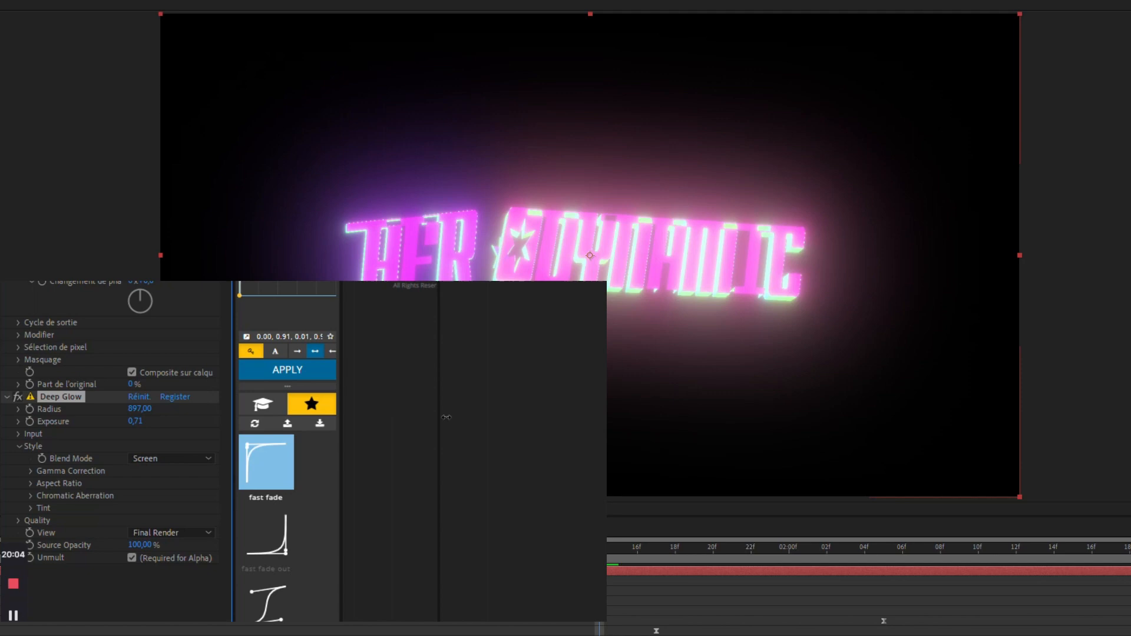